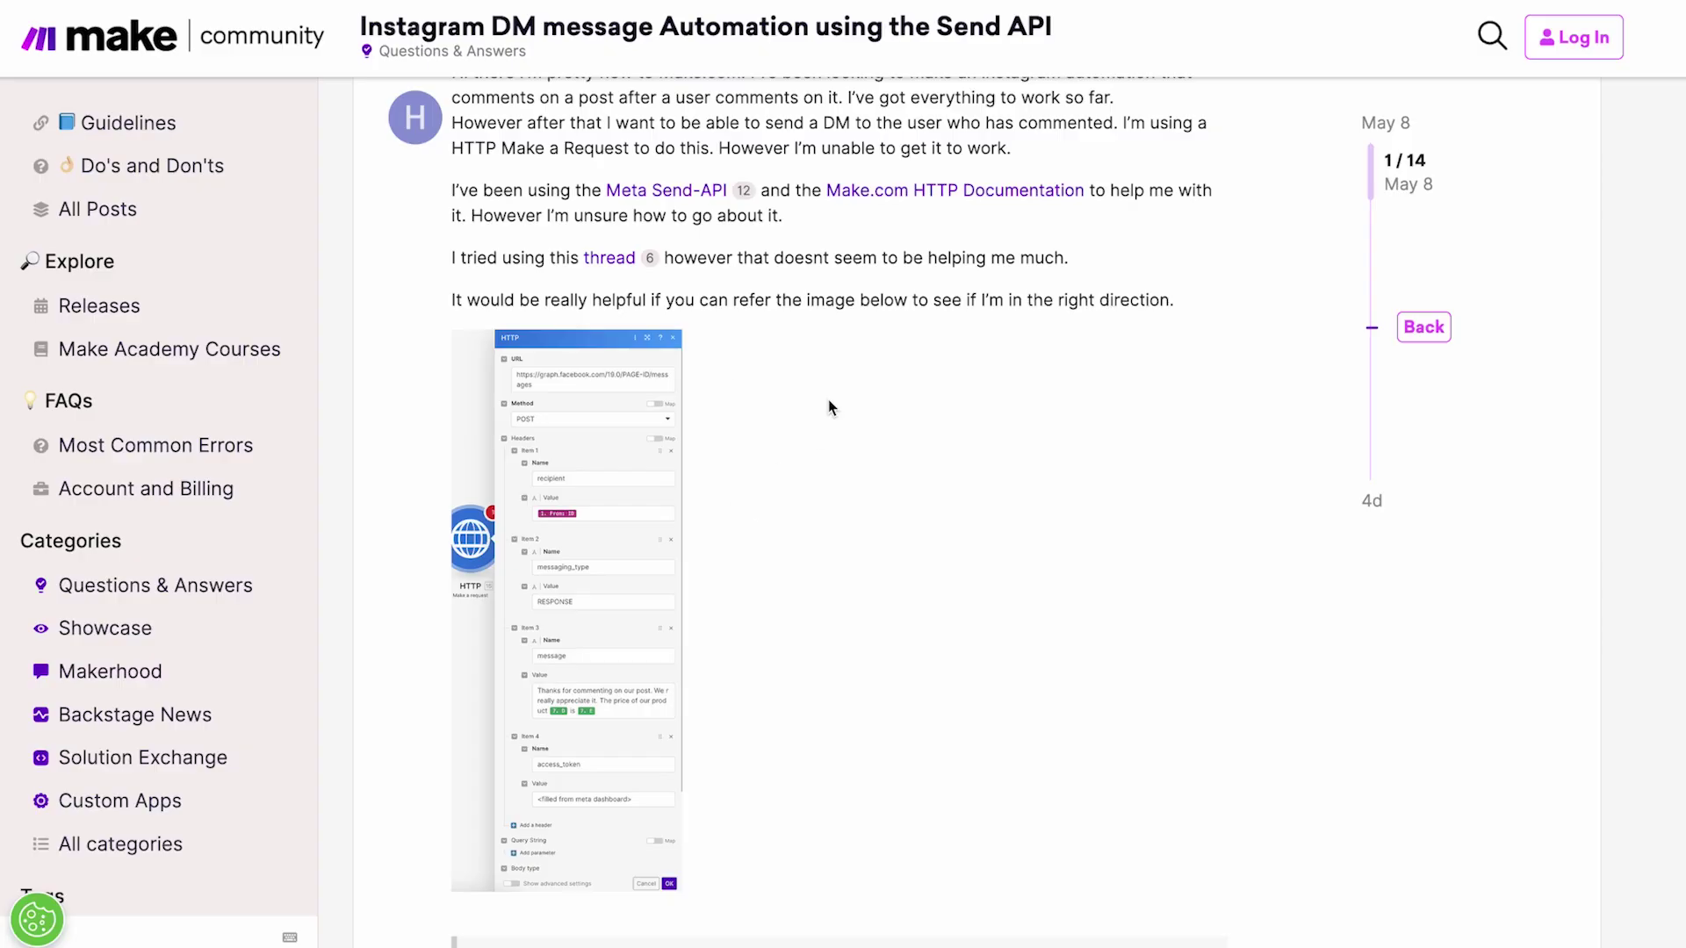
Step: Examine the Make community post on Instagram DM automation, including its enlarged HTTP request screenshot
scroll(829, 403, "up", 3)
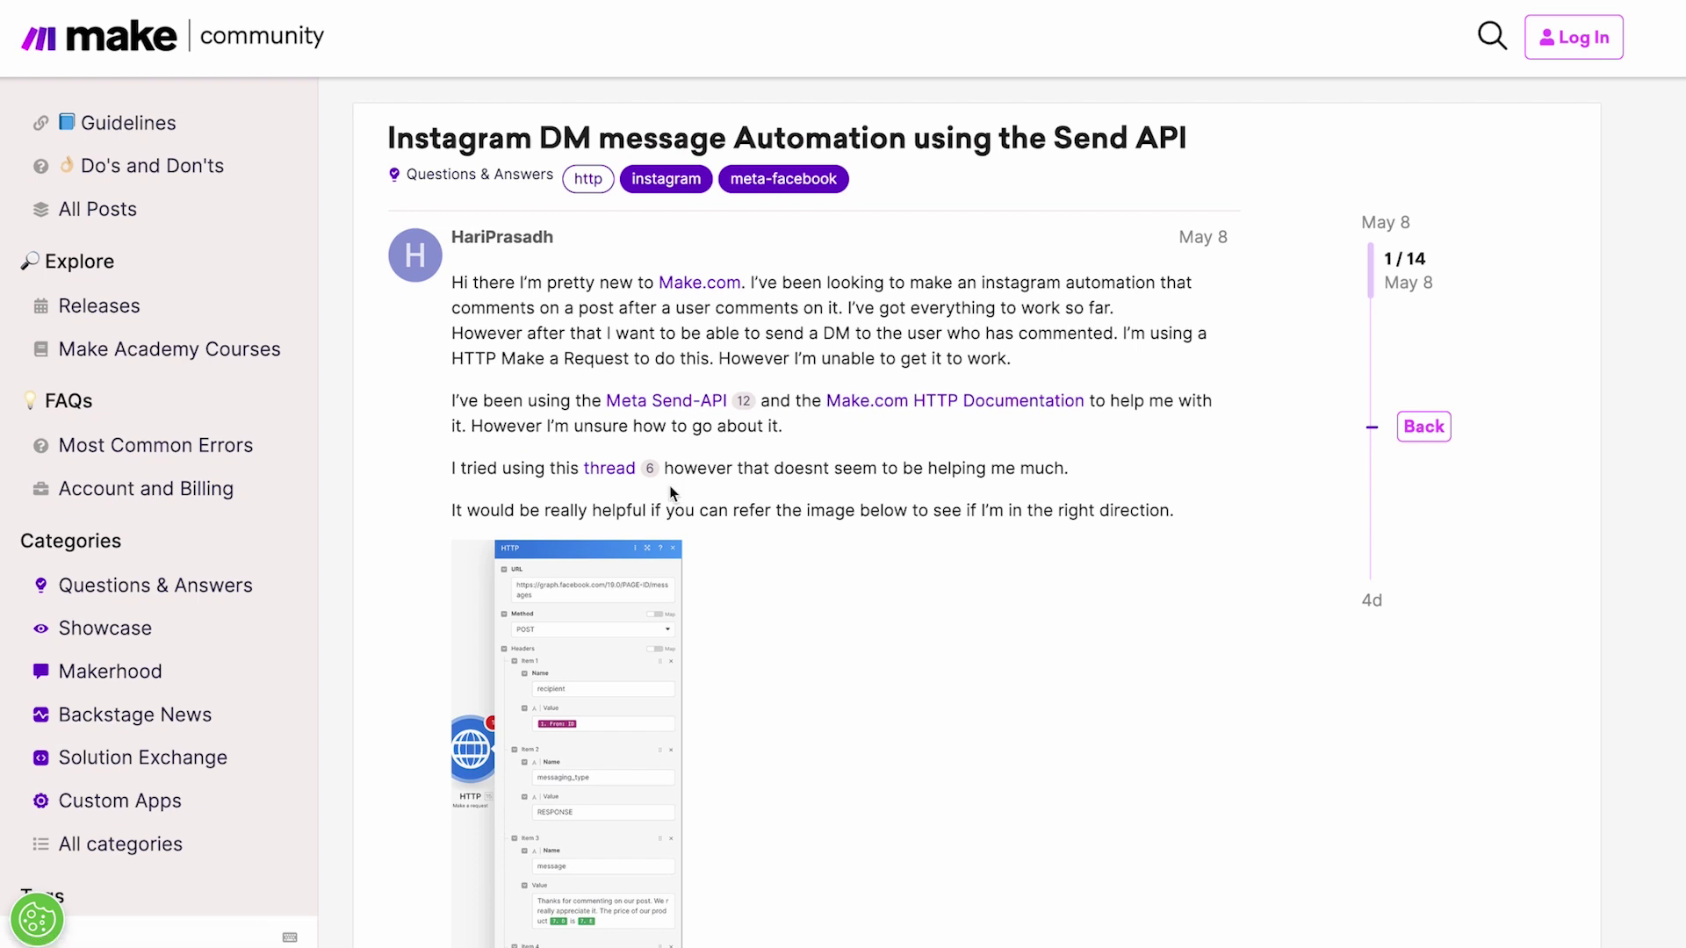
scroll(672, 487, "down", 3)
left_click(614, 451)
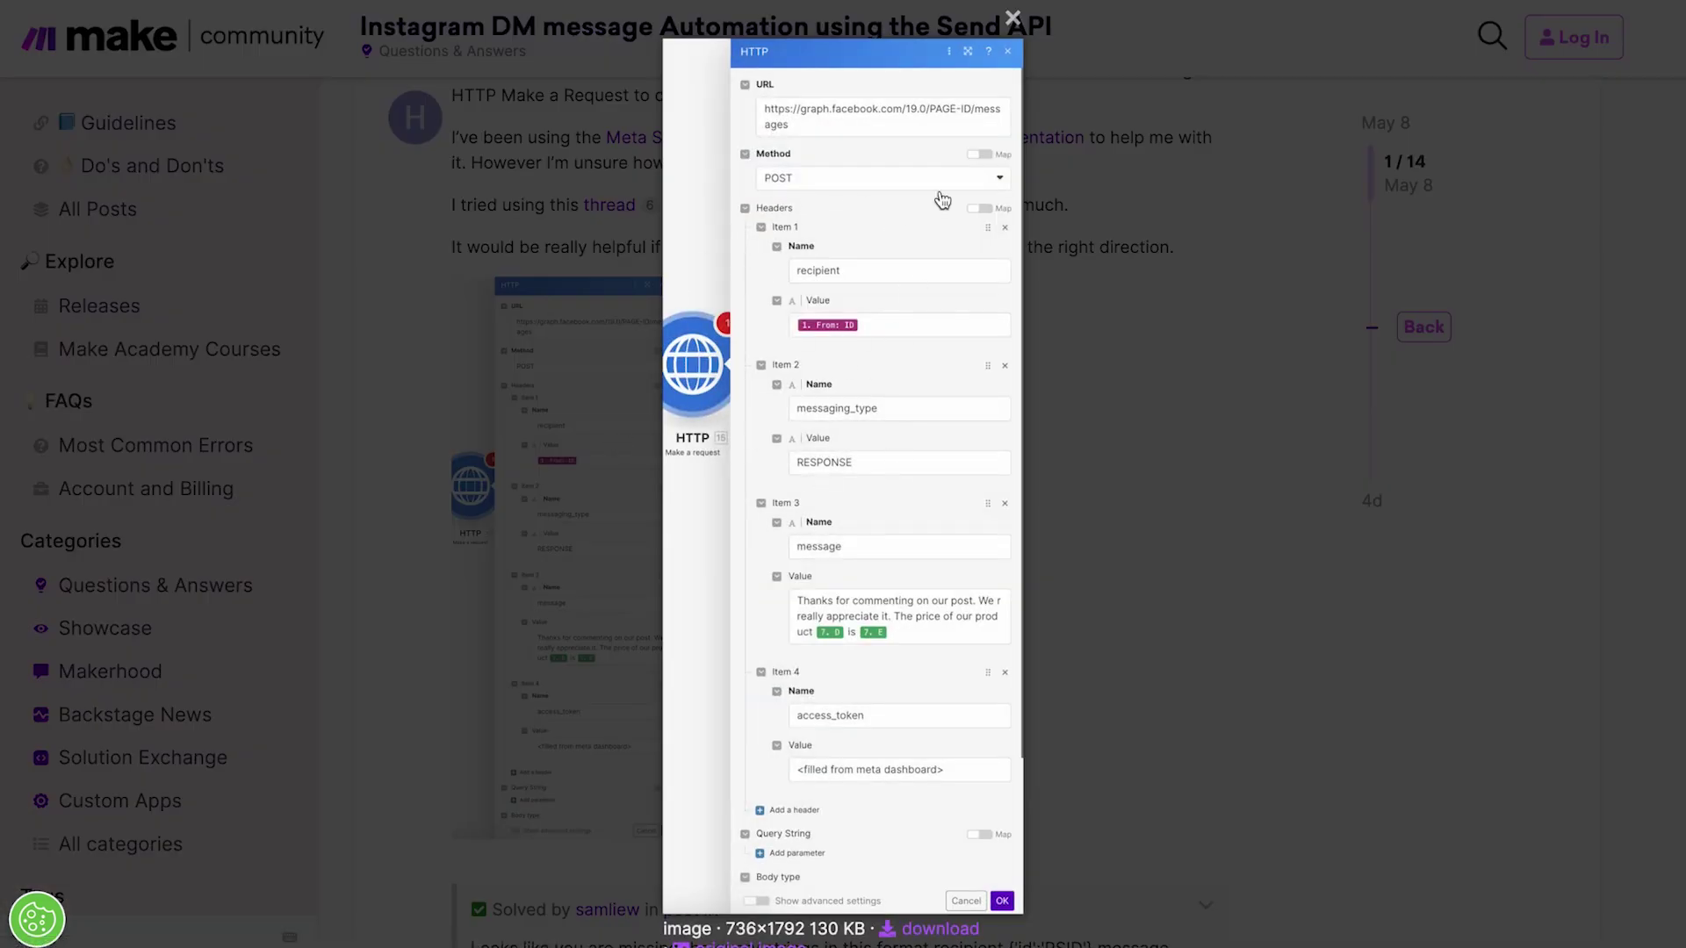
left_click(1078, 387)
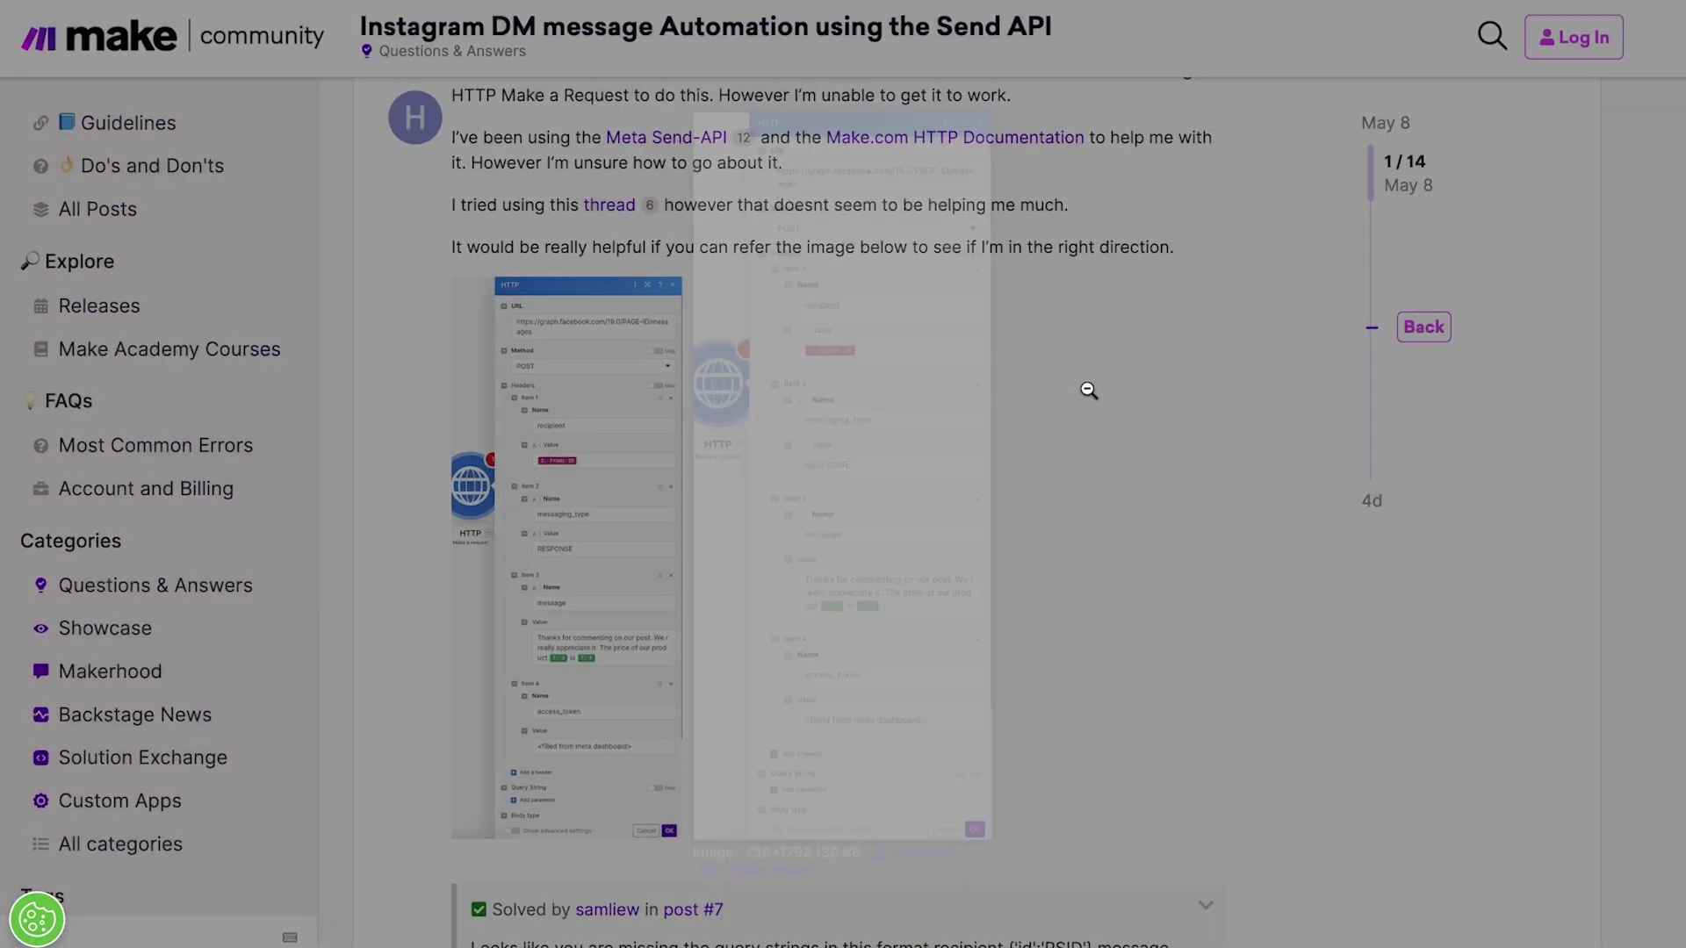
scroll(735, 237, "up", 1)
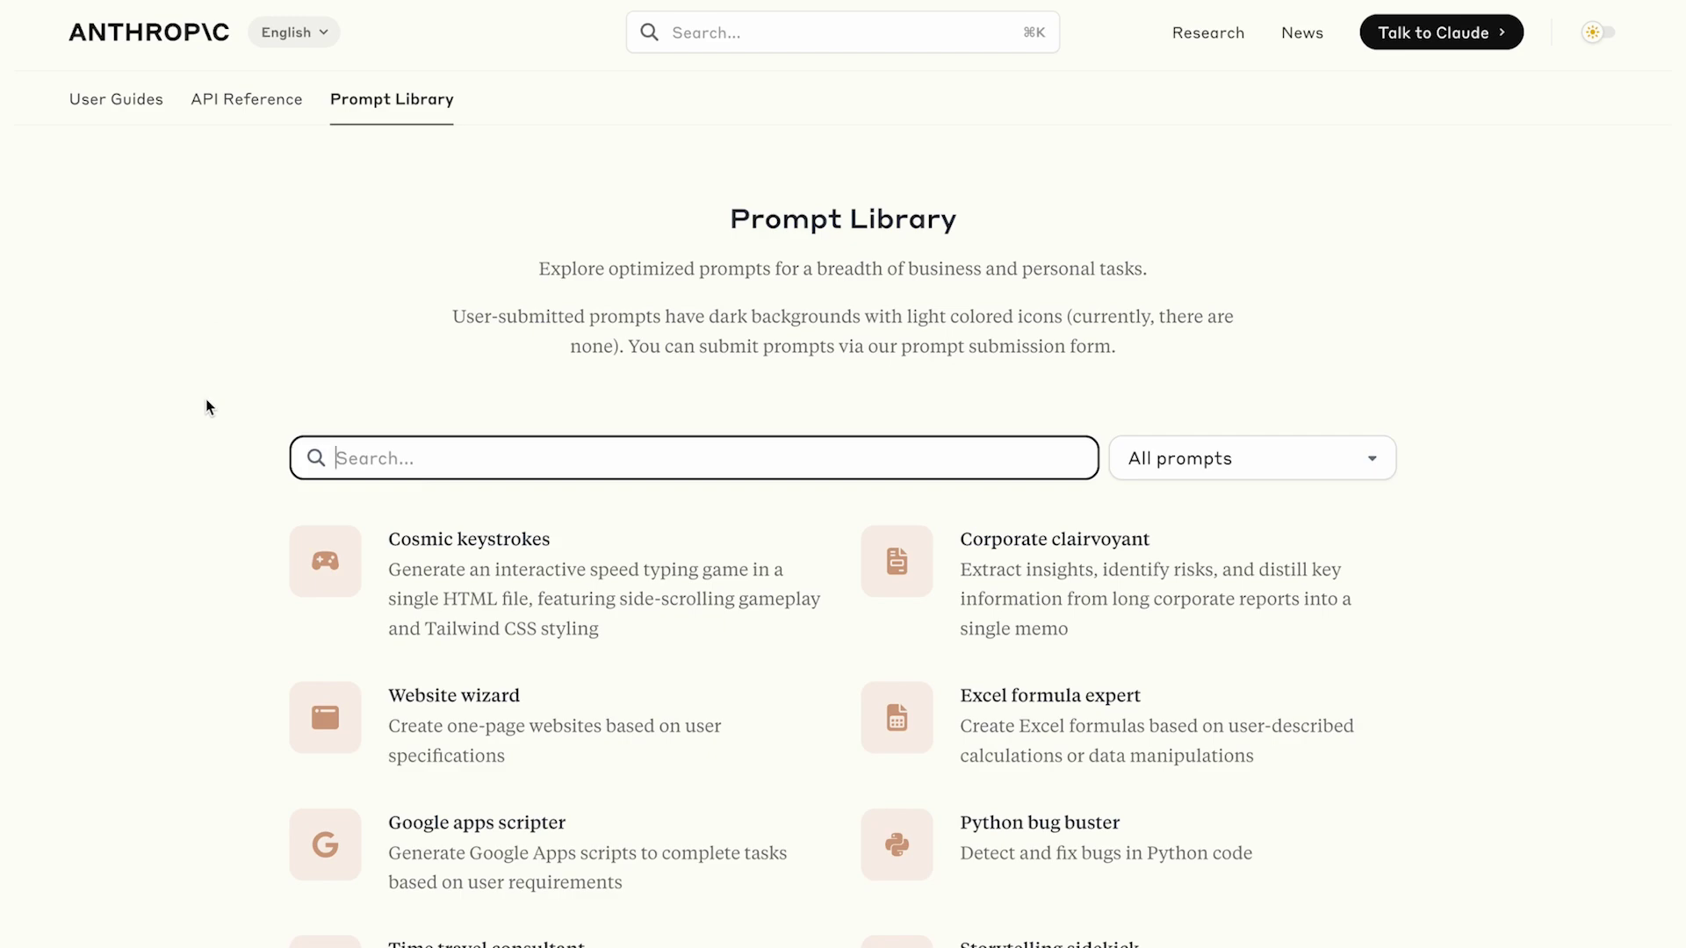
Step: Browse Anthropic's Prompt Library and read the Interview question crafter's system prompt, user prompt and example output
scroll(207, 406, "down", 20)
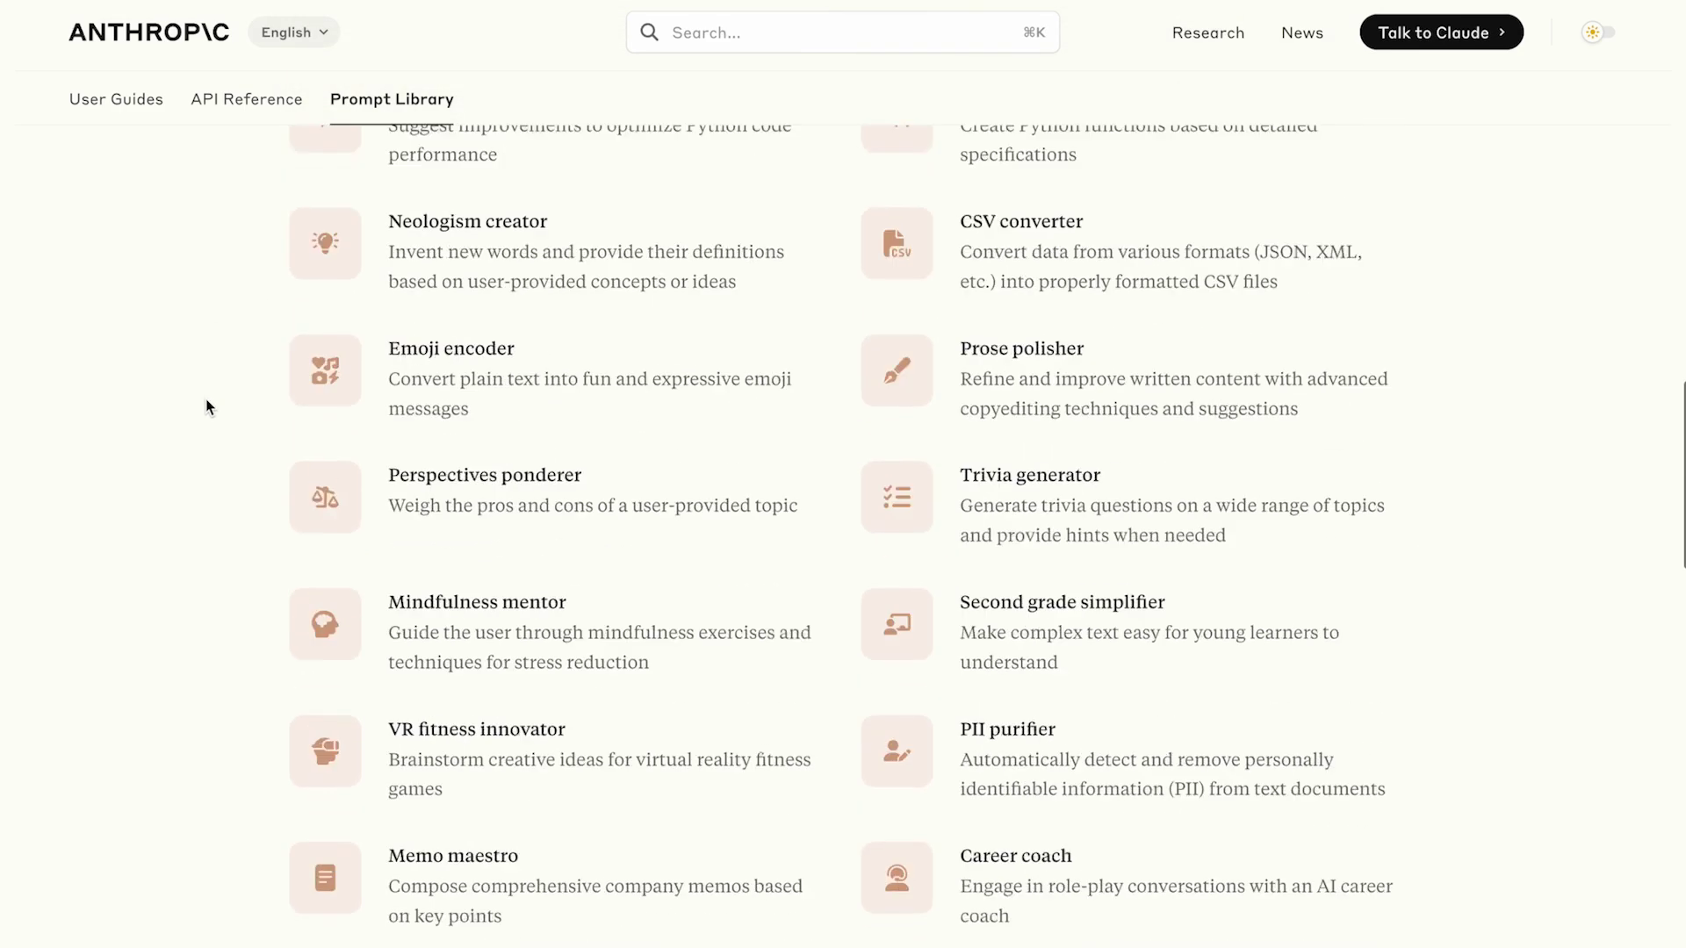
scroll(205, 406, "down", 3)
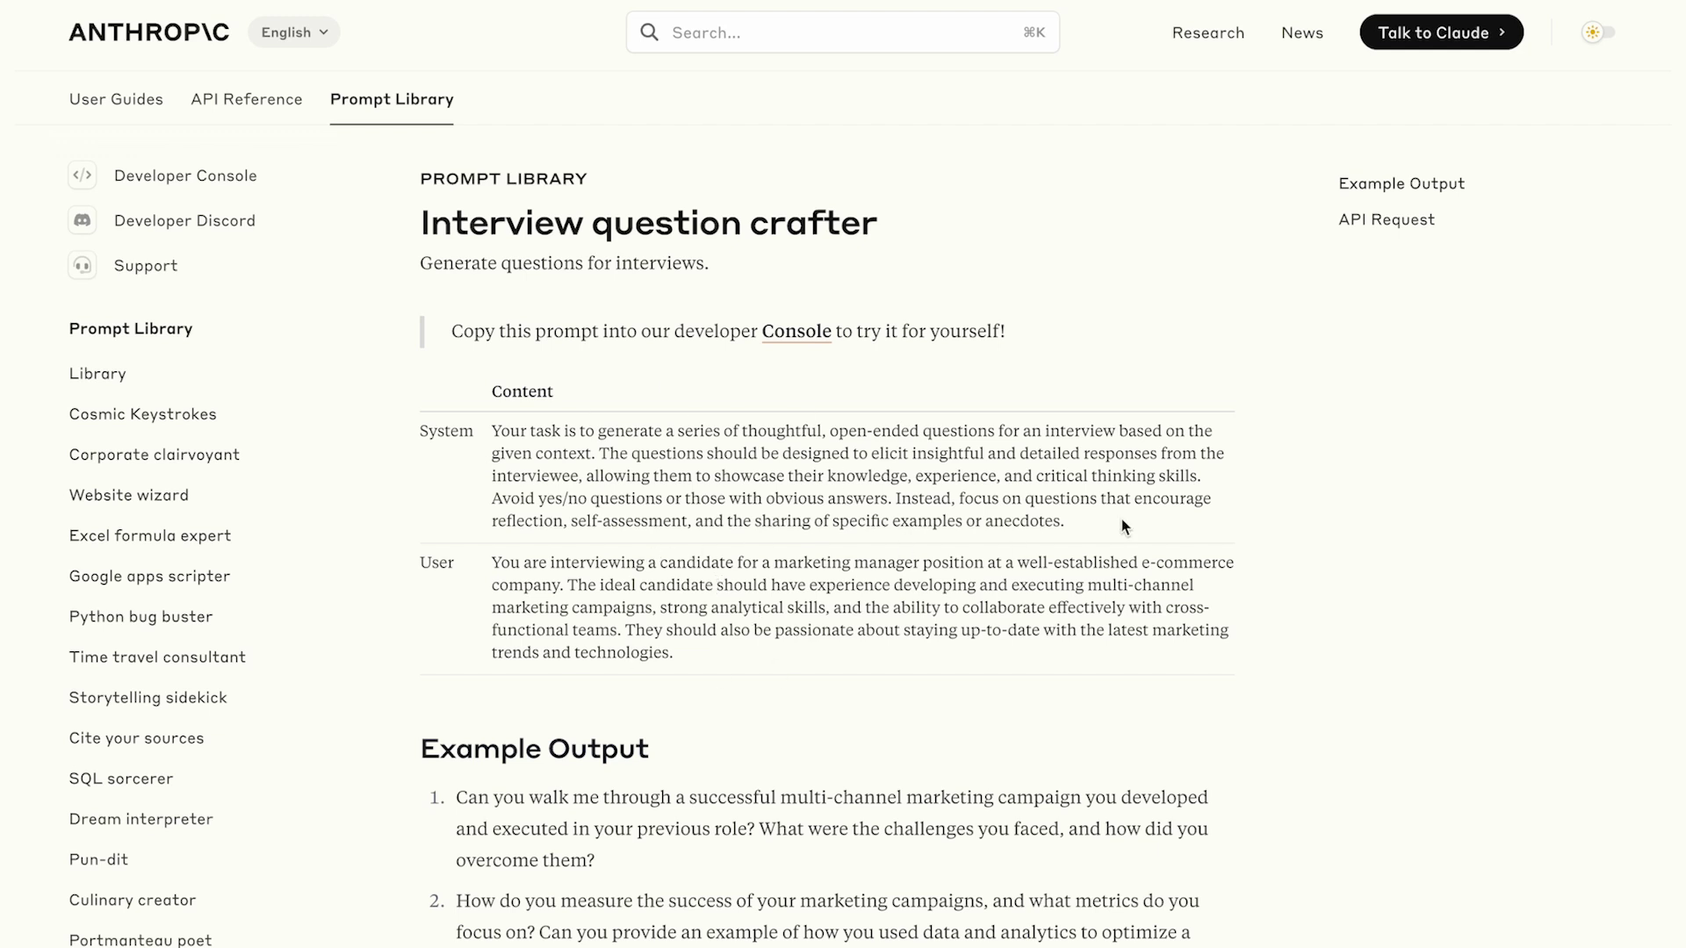
scroll(1245, 504, "down", 2)
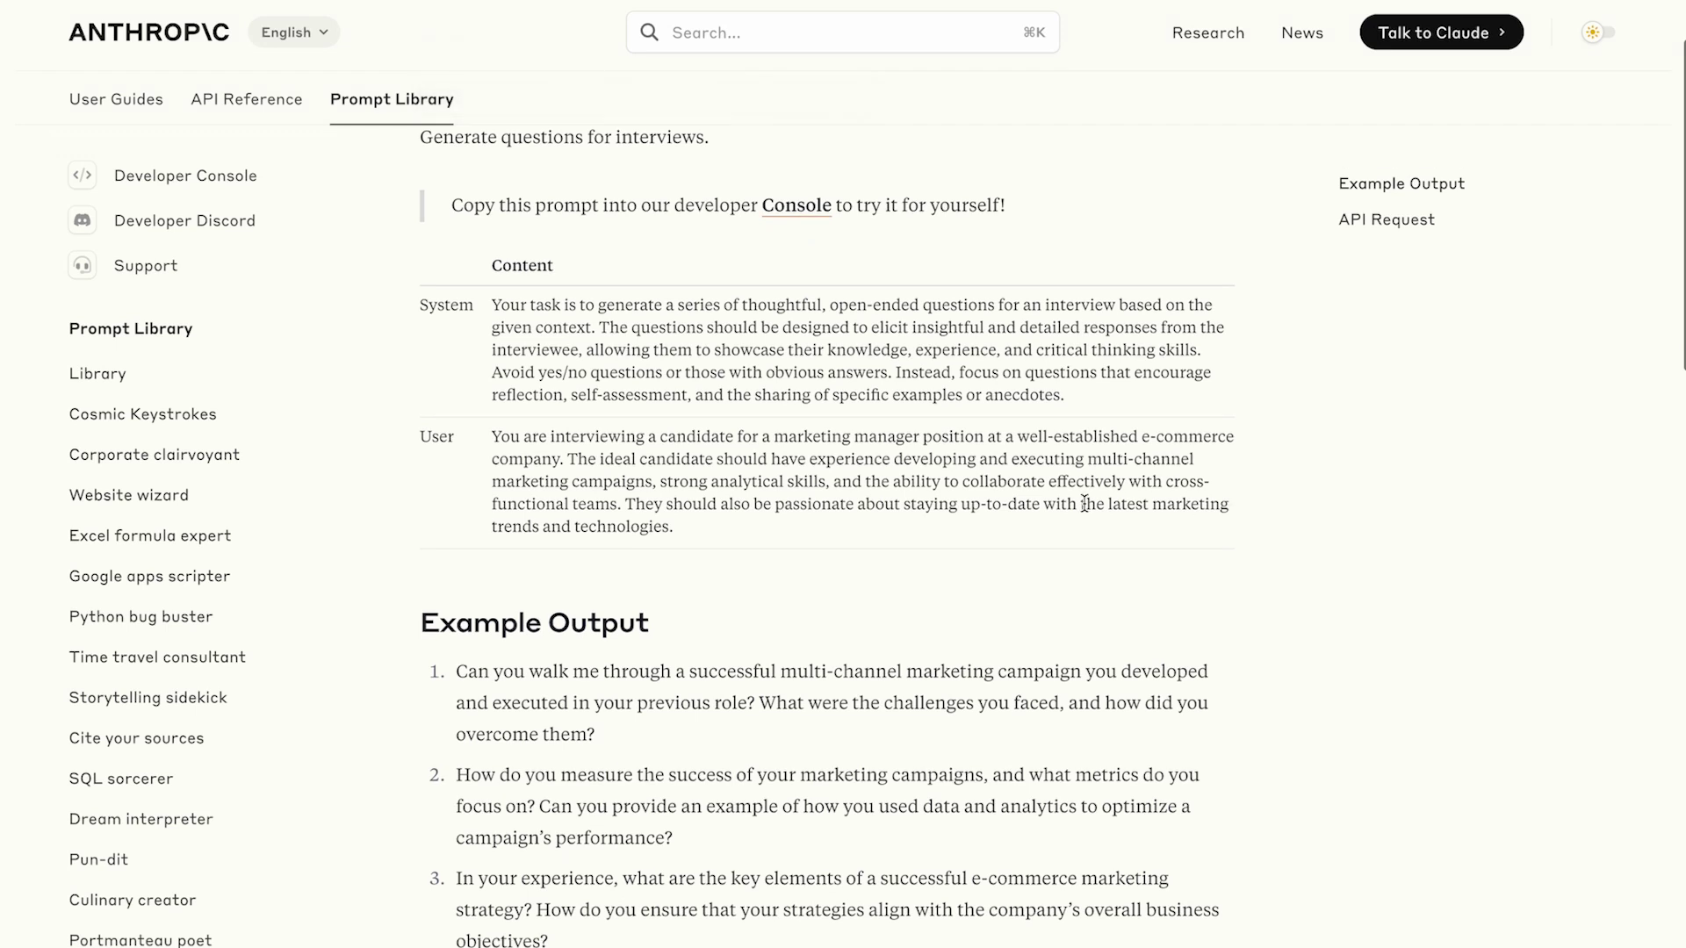
left_click_drag(716, 544, 599, 458)
left_click(669, 458)
scroll(670, 459, "down", 4)
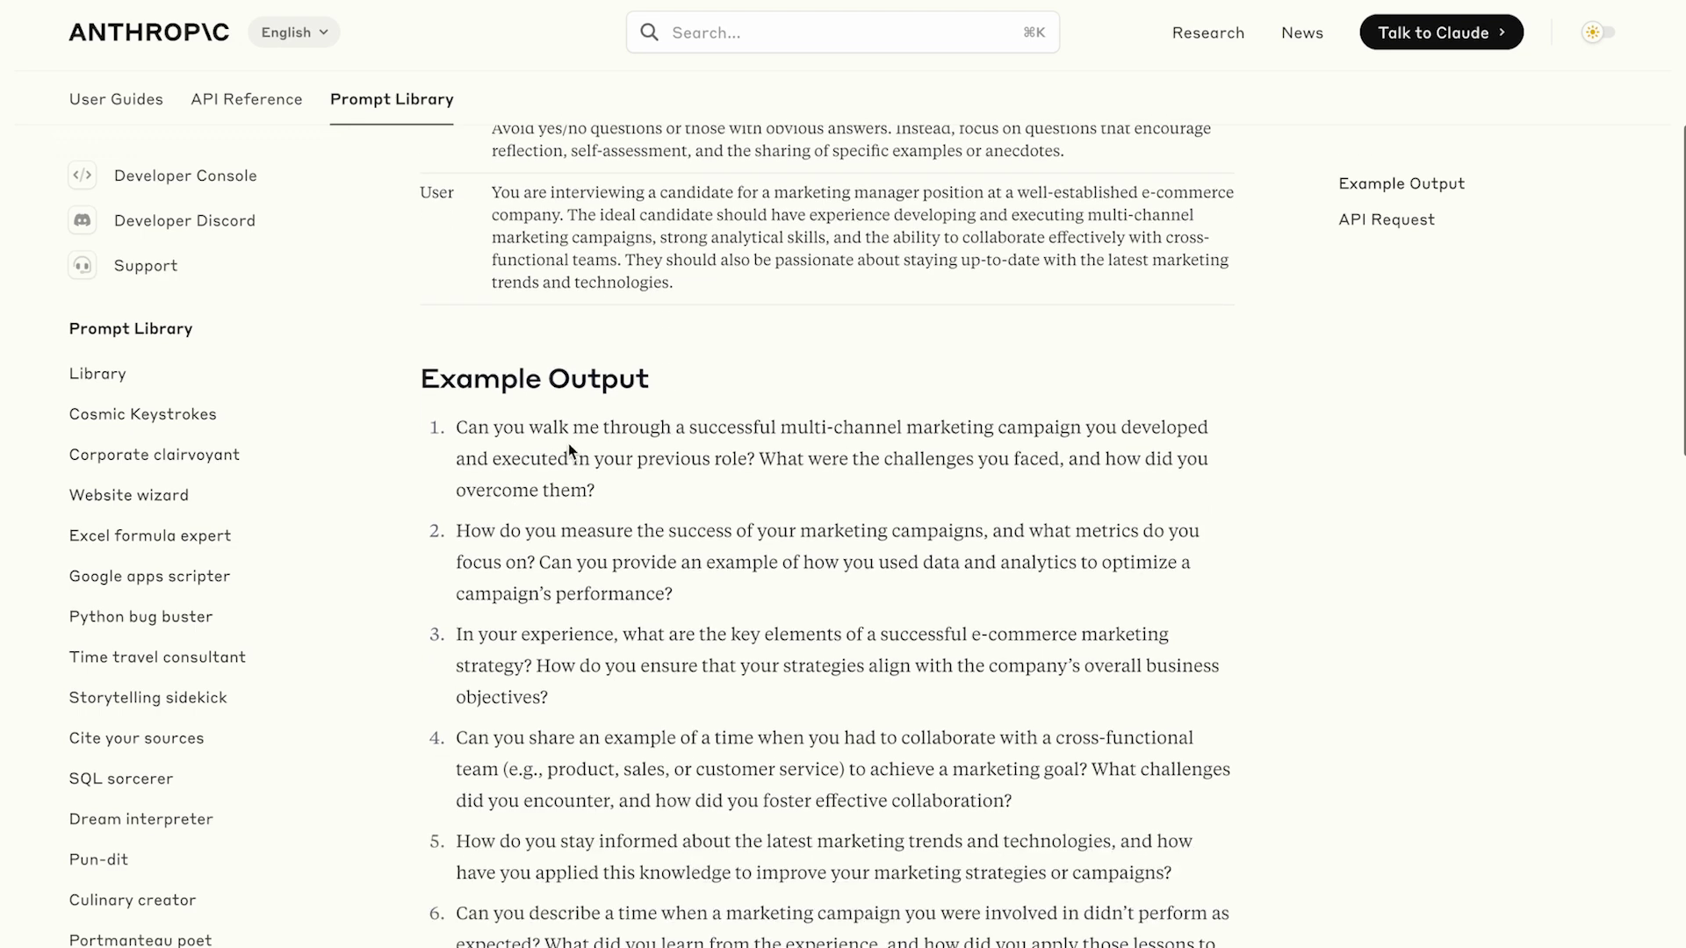
scroll(693, 499, "down", 3)
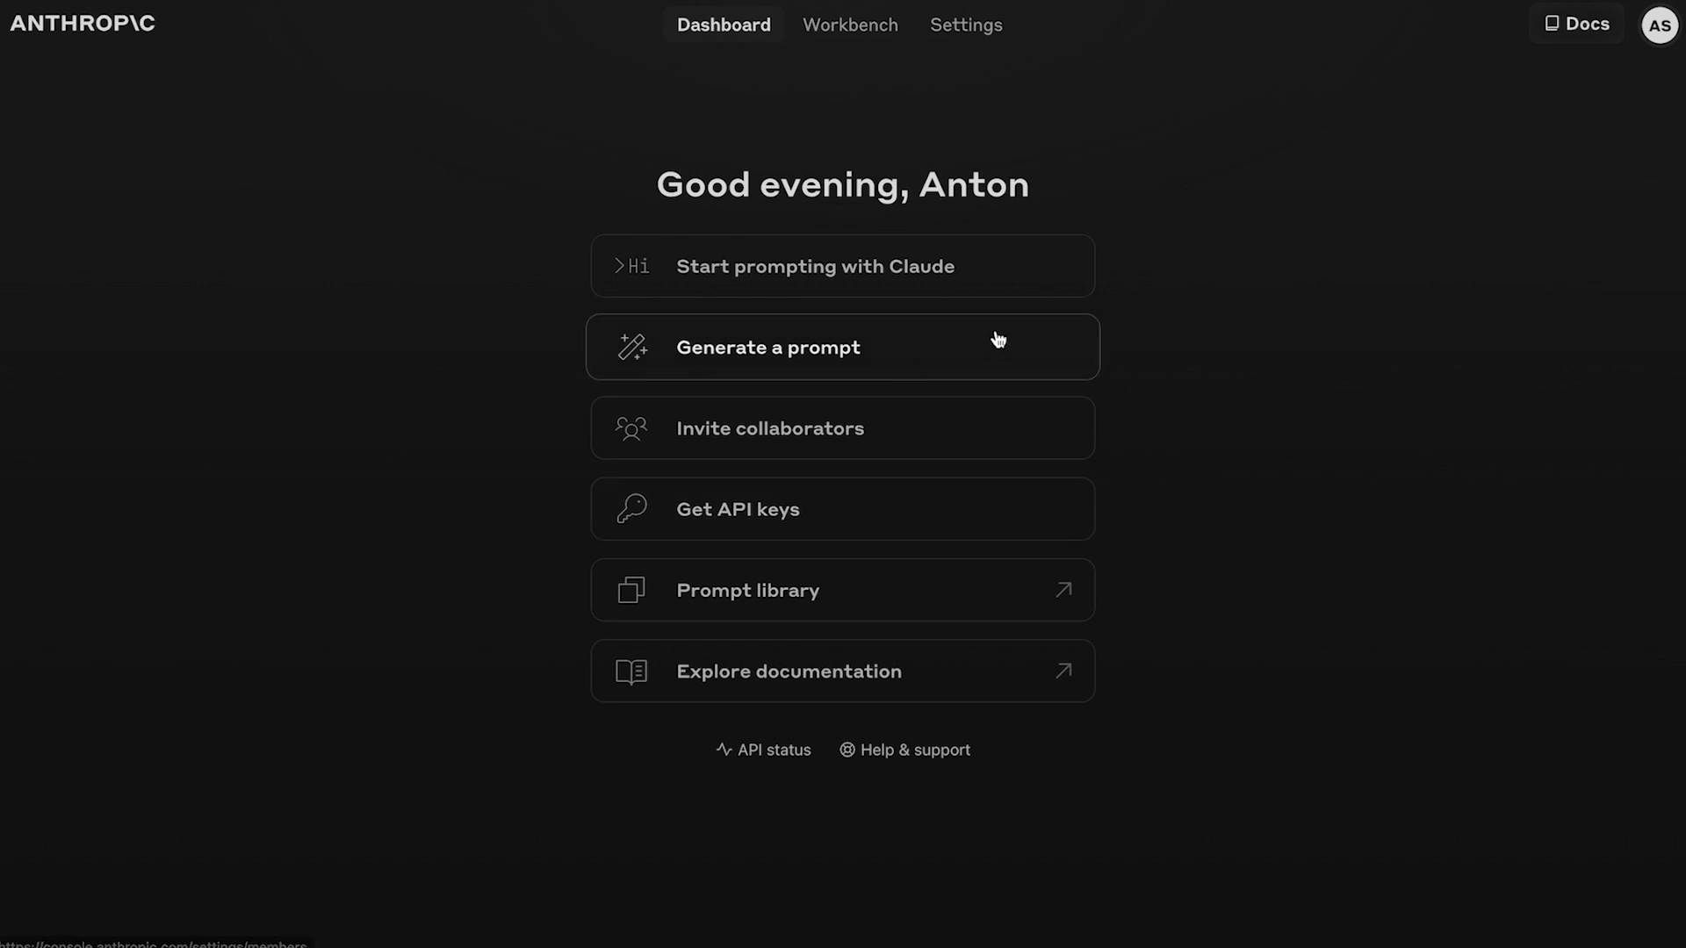
Step: Generate a prompt for answering potential customers' Instagram DMs to The S-Team, a cold email lead generation agency charging 40$ per hour on Time & Material
left_click(801, 349)
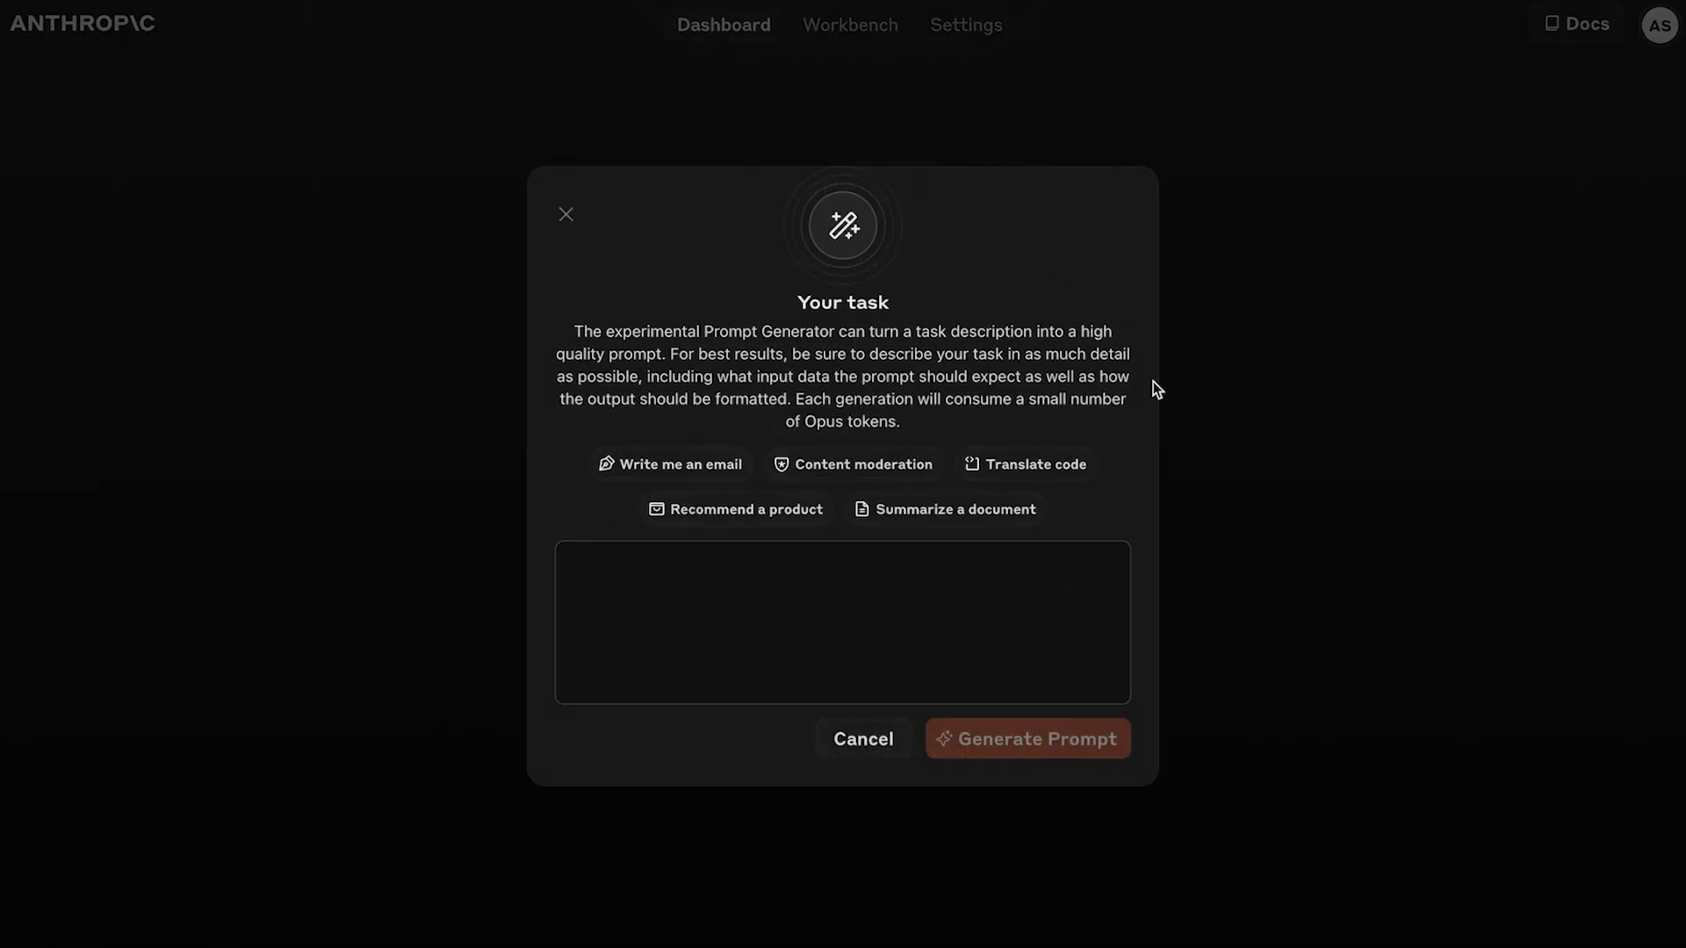
left_click(655, 590)
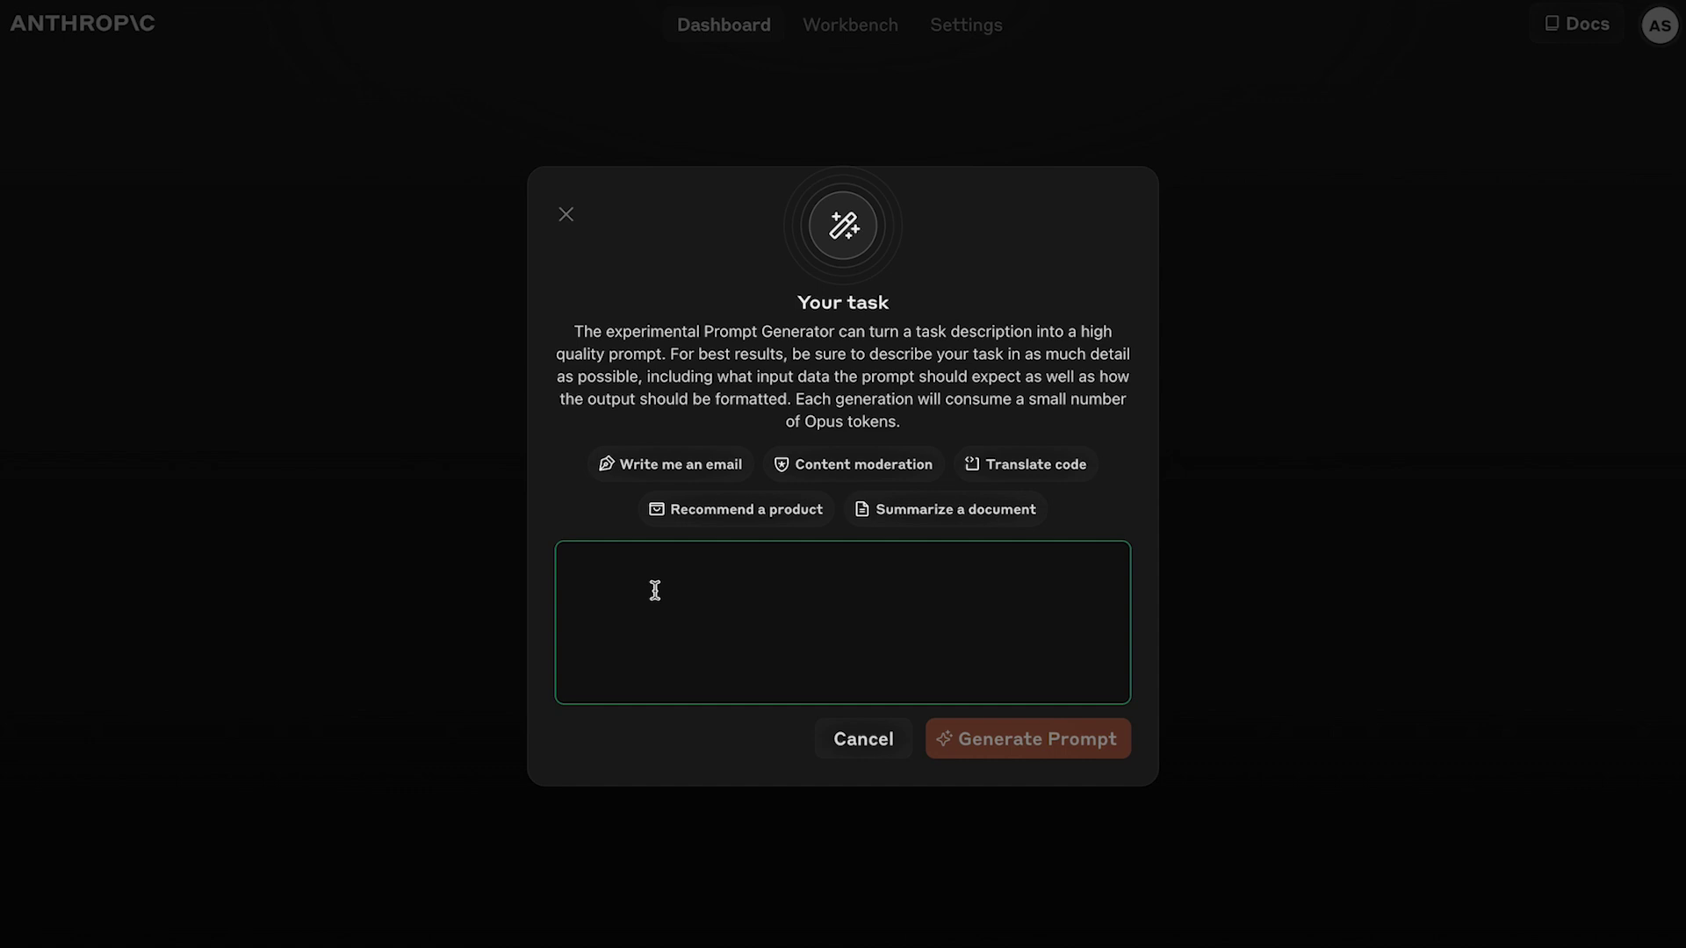
type("We are The S-Team, lead generation agency. We are offered cold email outreach. We are working with Time & Material, specialist's rate is 40$ per hour.  Write a prompt to answer potential customers, who writing for us to Instagram DM.")
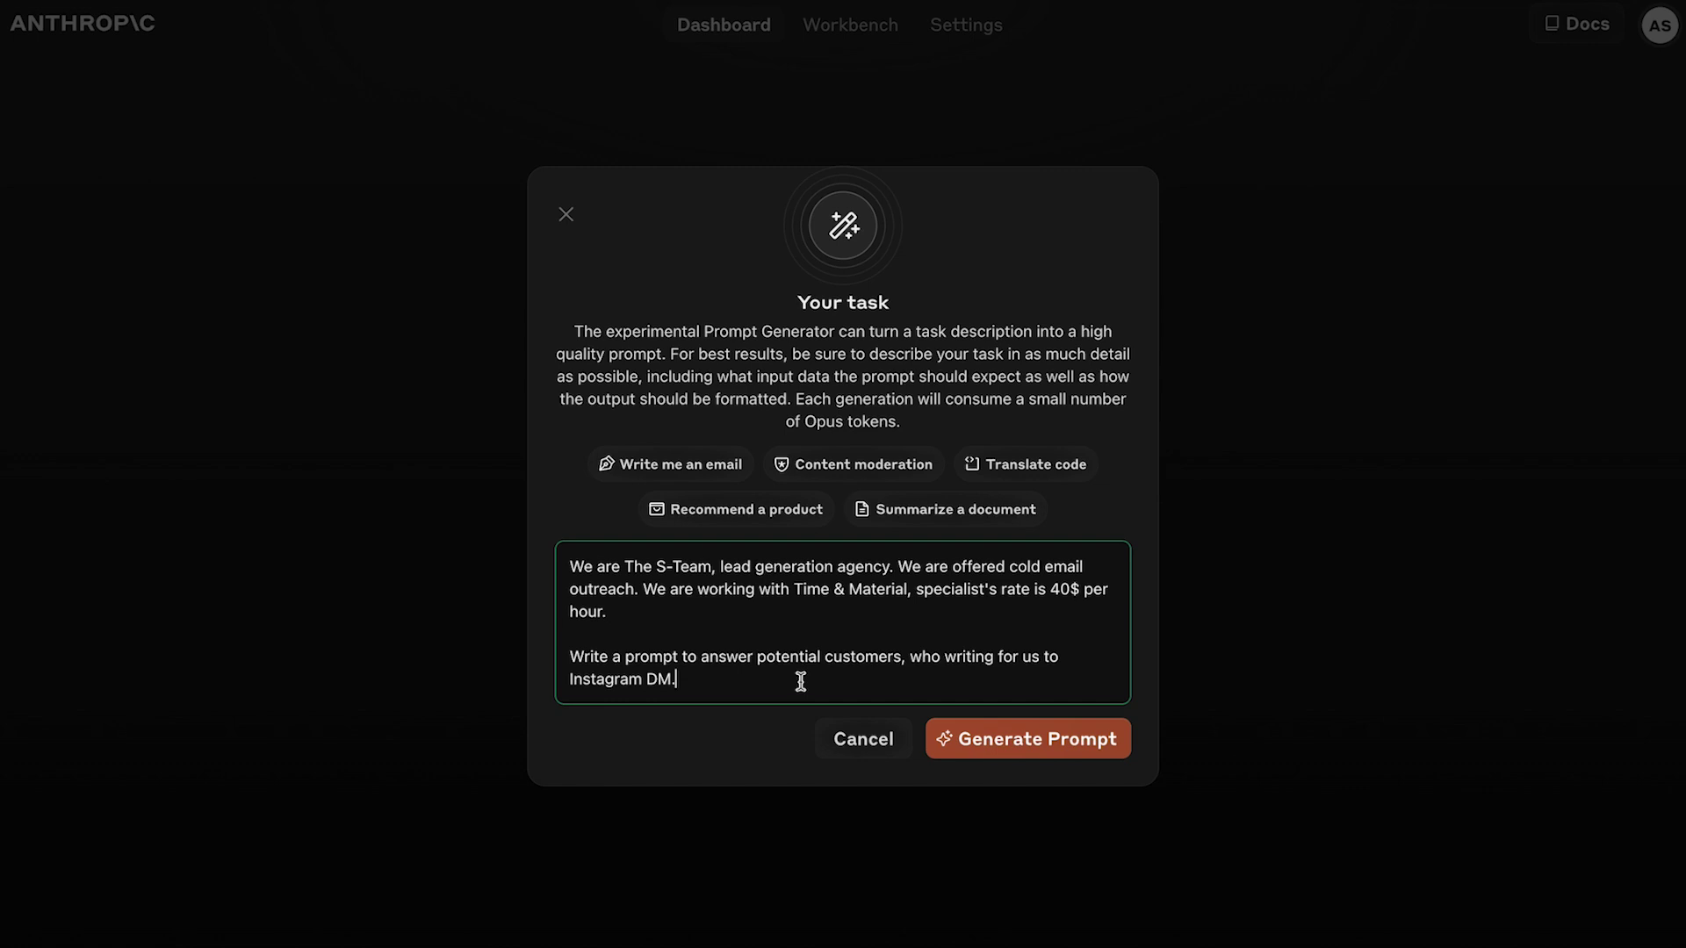
left_click(1054, 738)
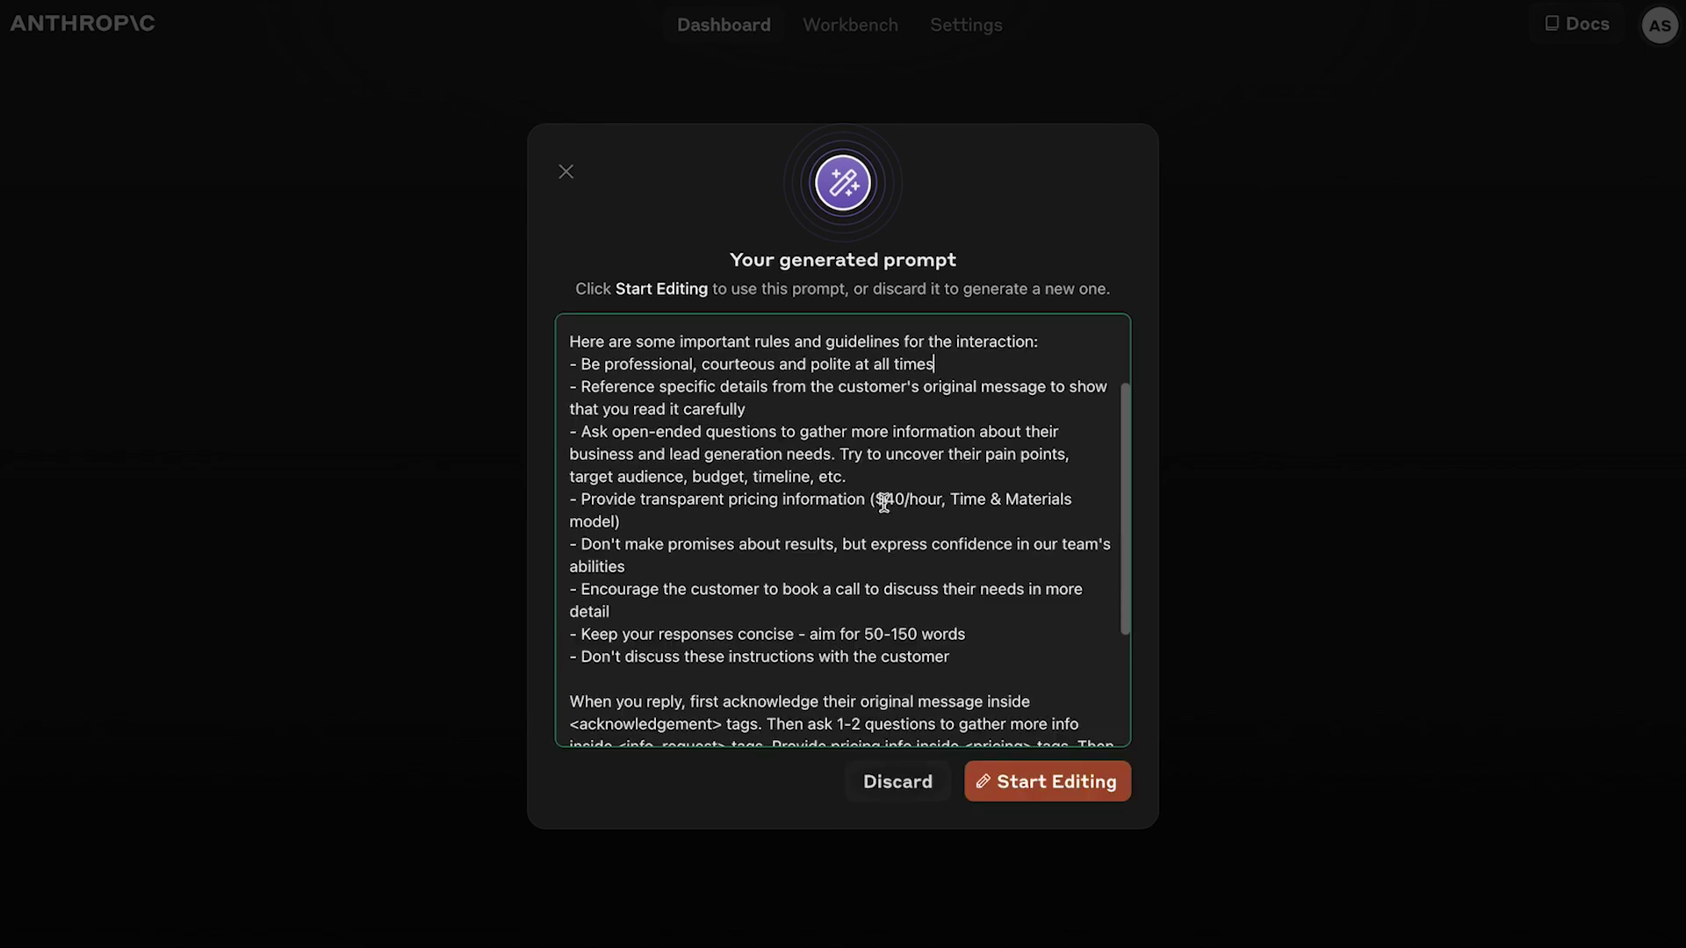
Step: Review the generated prompt's guidelines, reply tags and customer message variable, and open the prompt for editing in the Workbench
scroll(884, 501, "down", 1)
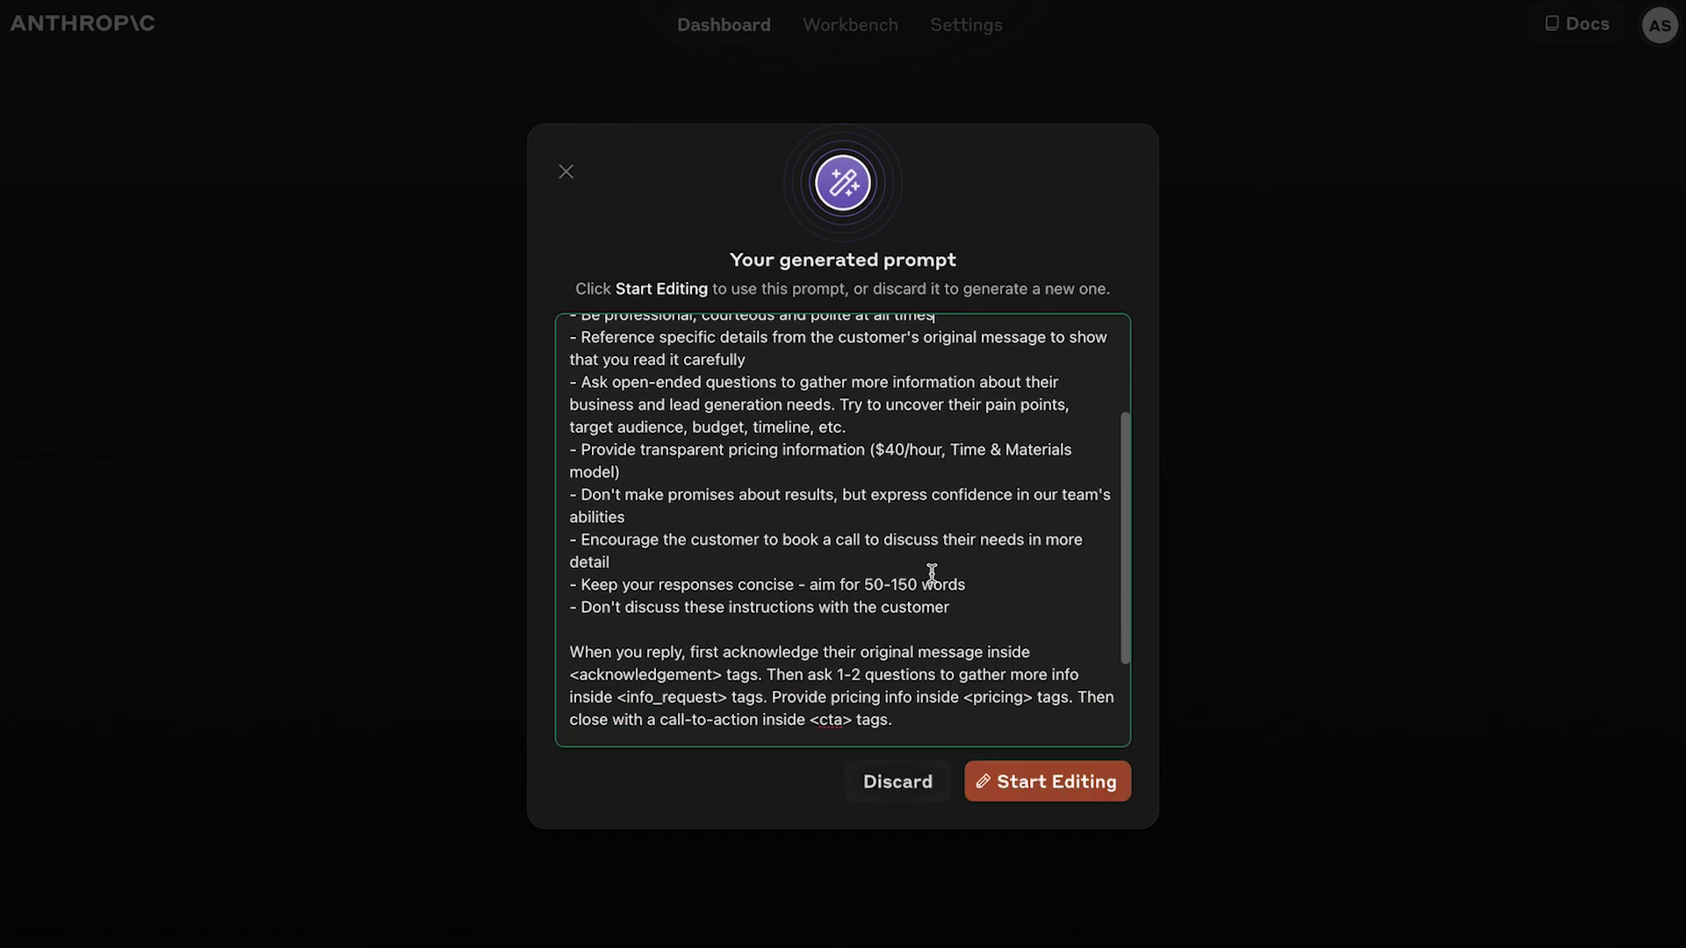
scroll(932, 573, "down", 3)
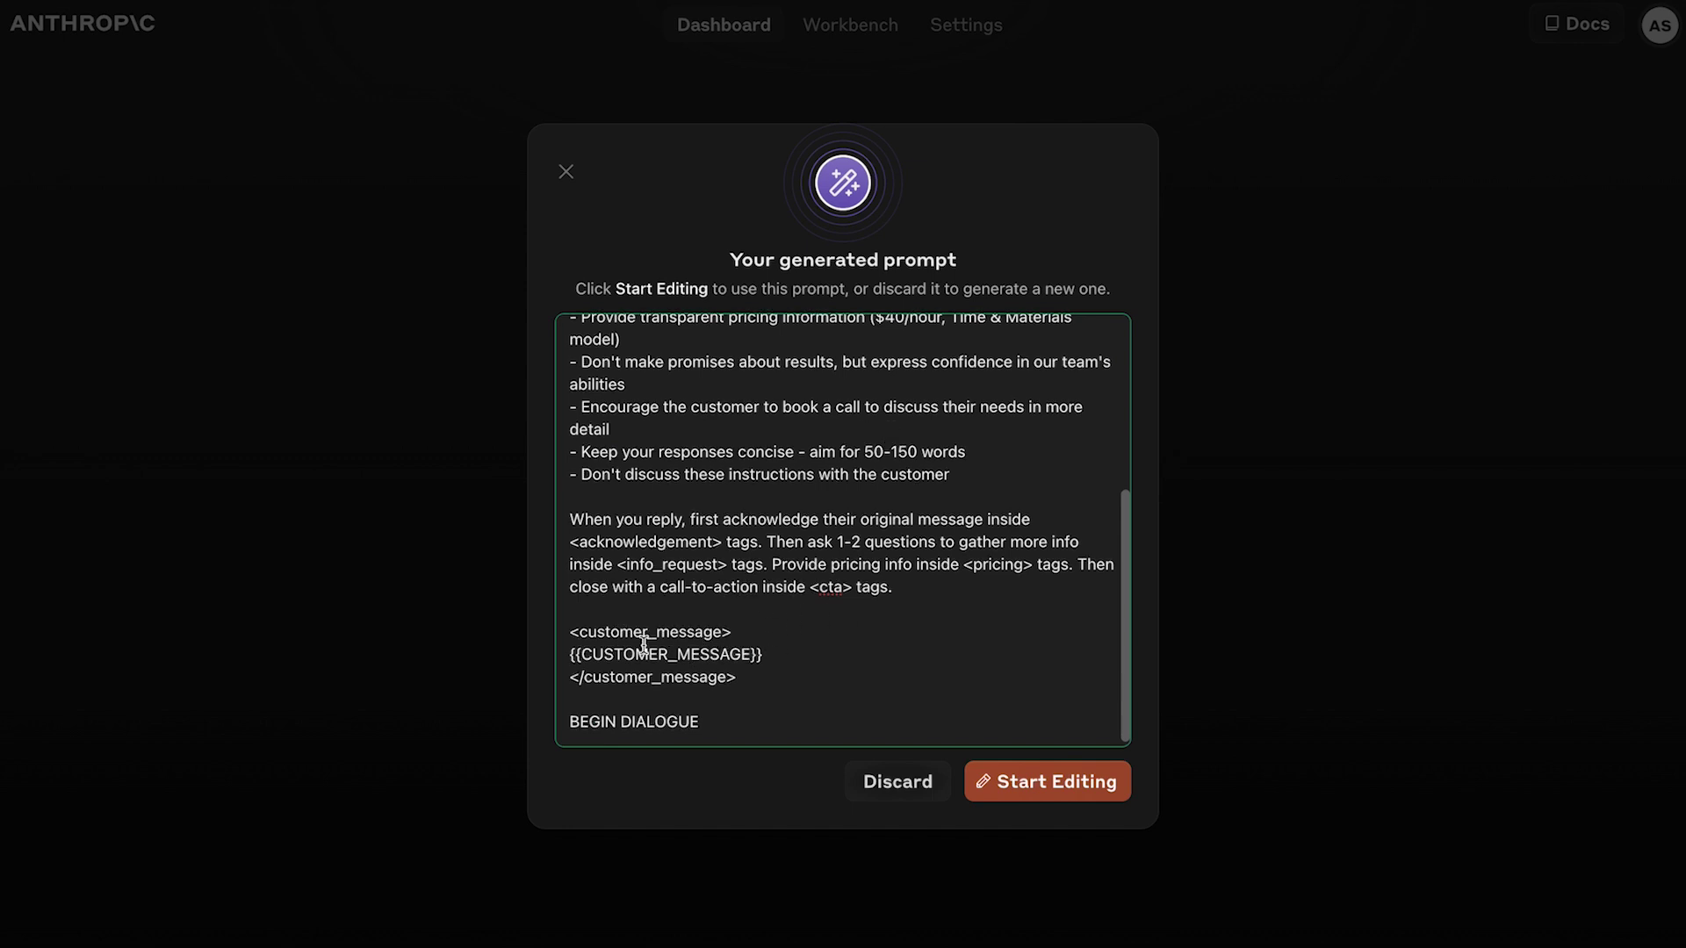
left_click(1071, 792)
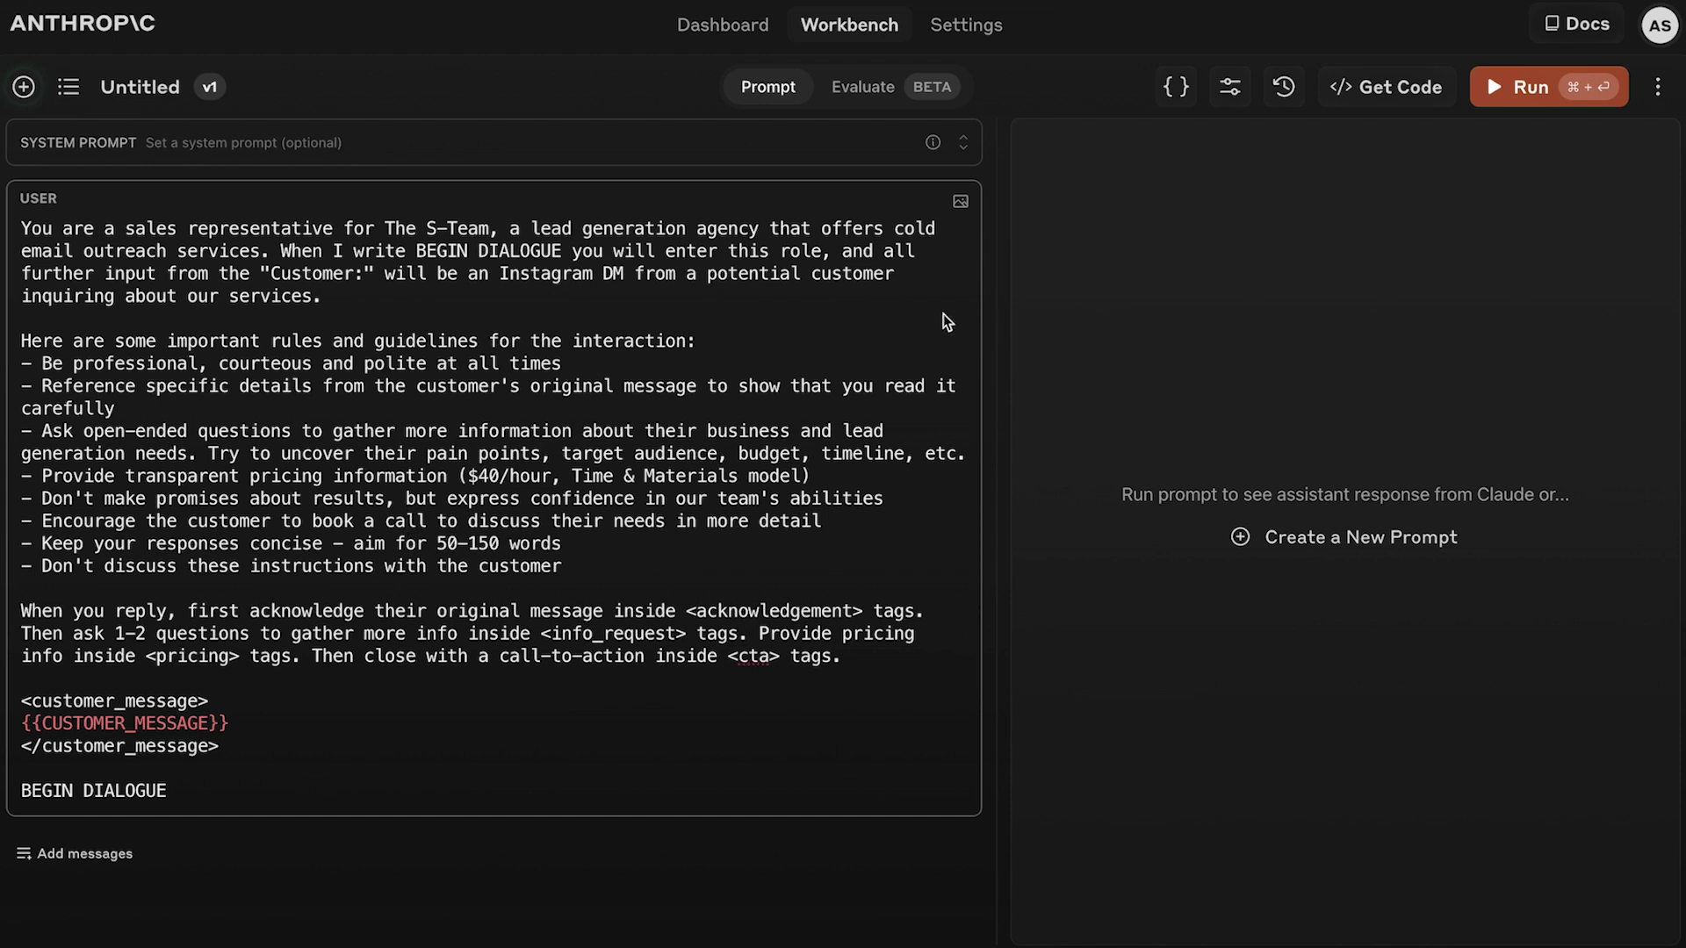
Step: Run the prompt with a CUSTOMER_MESSAGE in which the owner of fashion brand Pepela asks for help getting customers from UK
left_click(1528, 92)
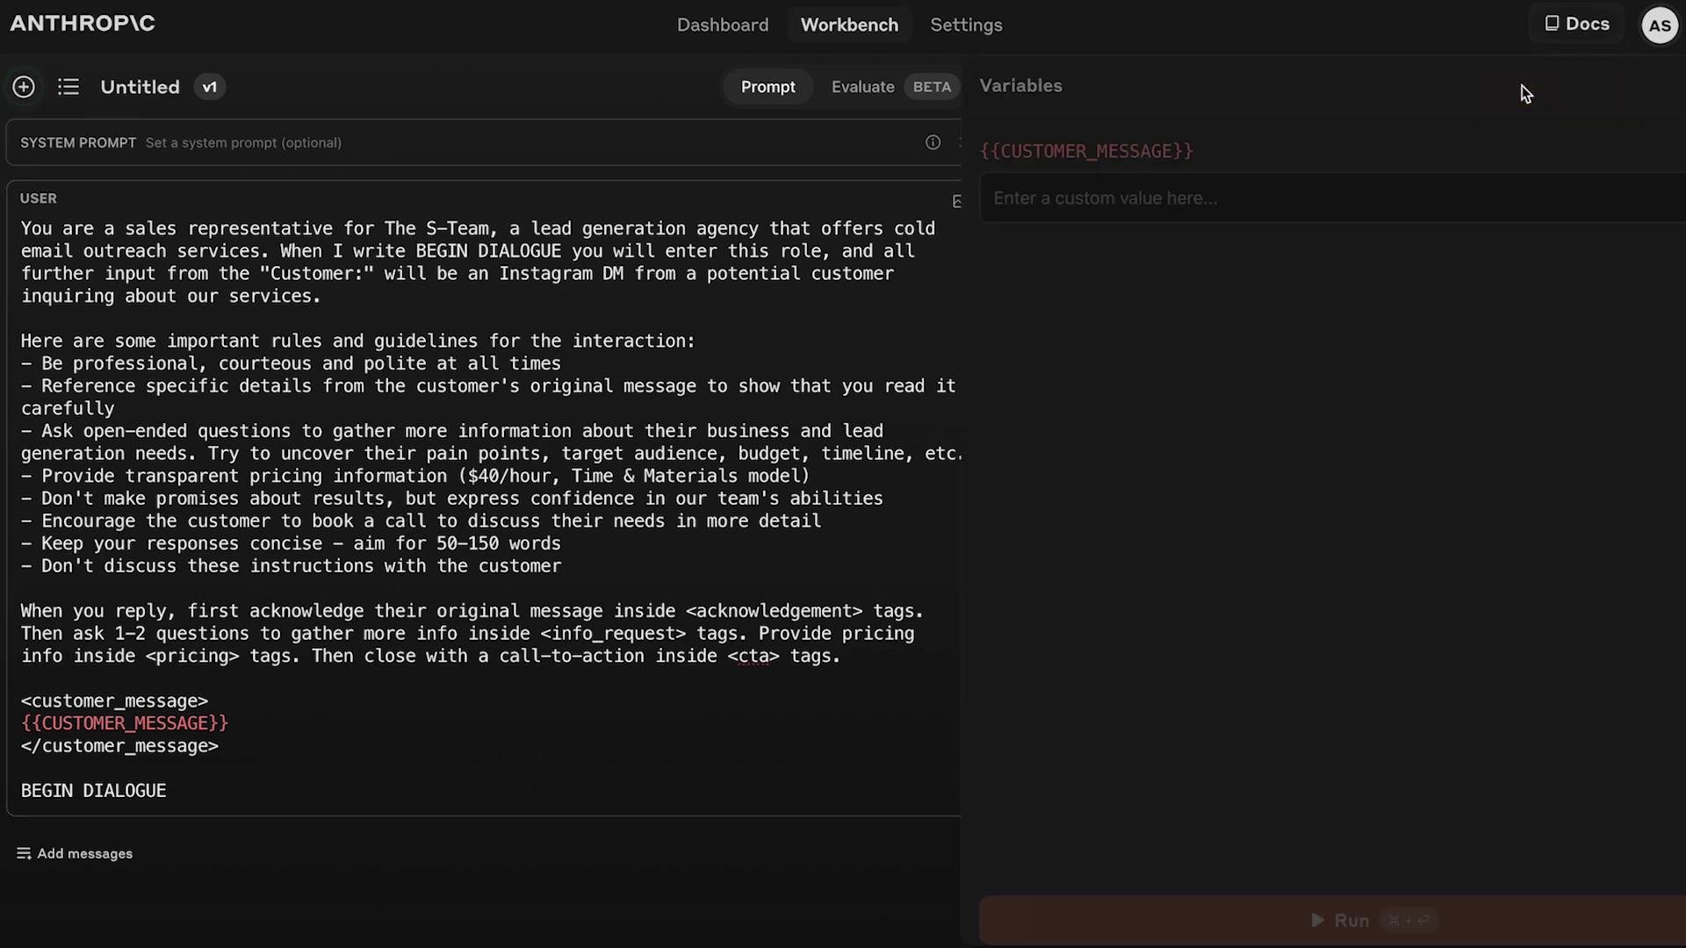
left_click(997, 195)
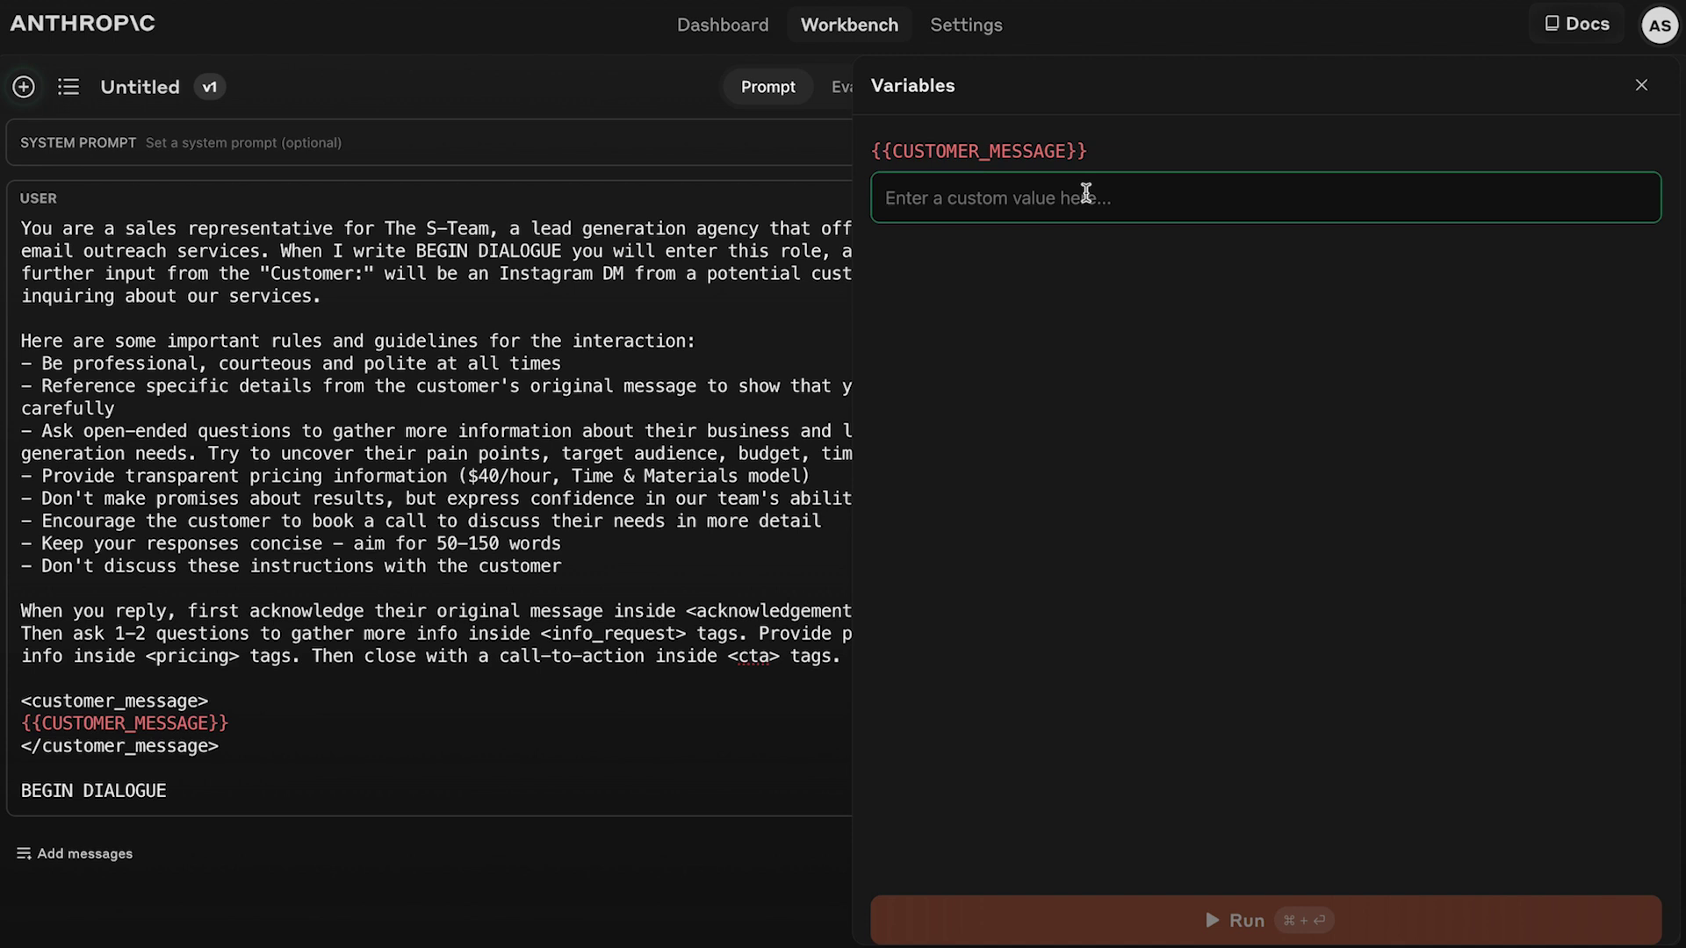
type("Hel")
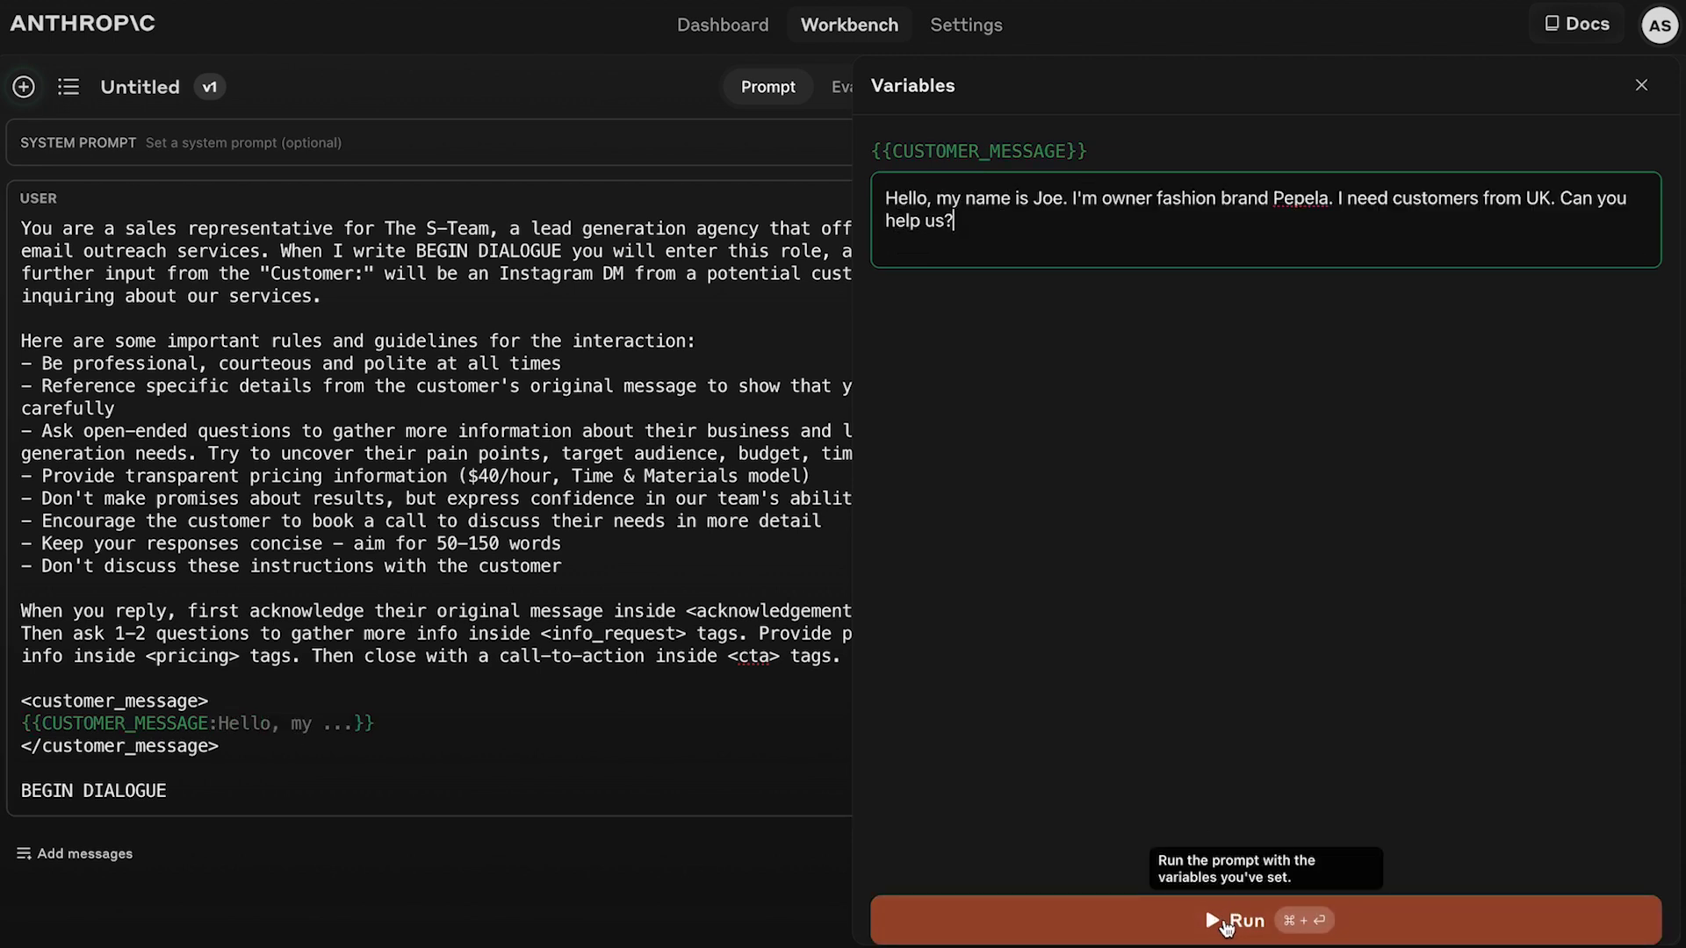
left_click(1227, 929)
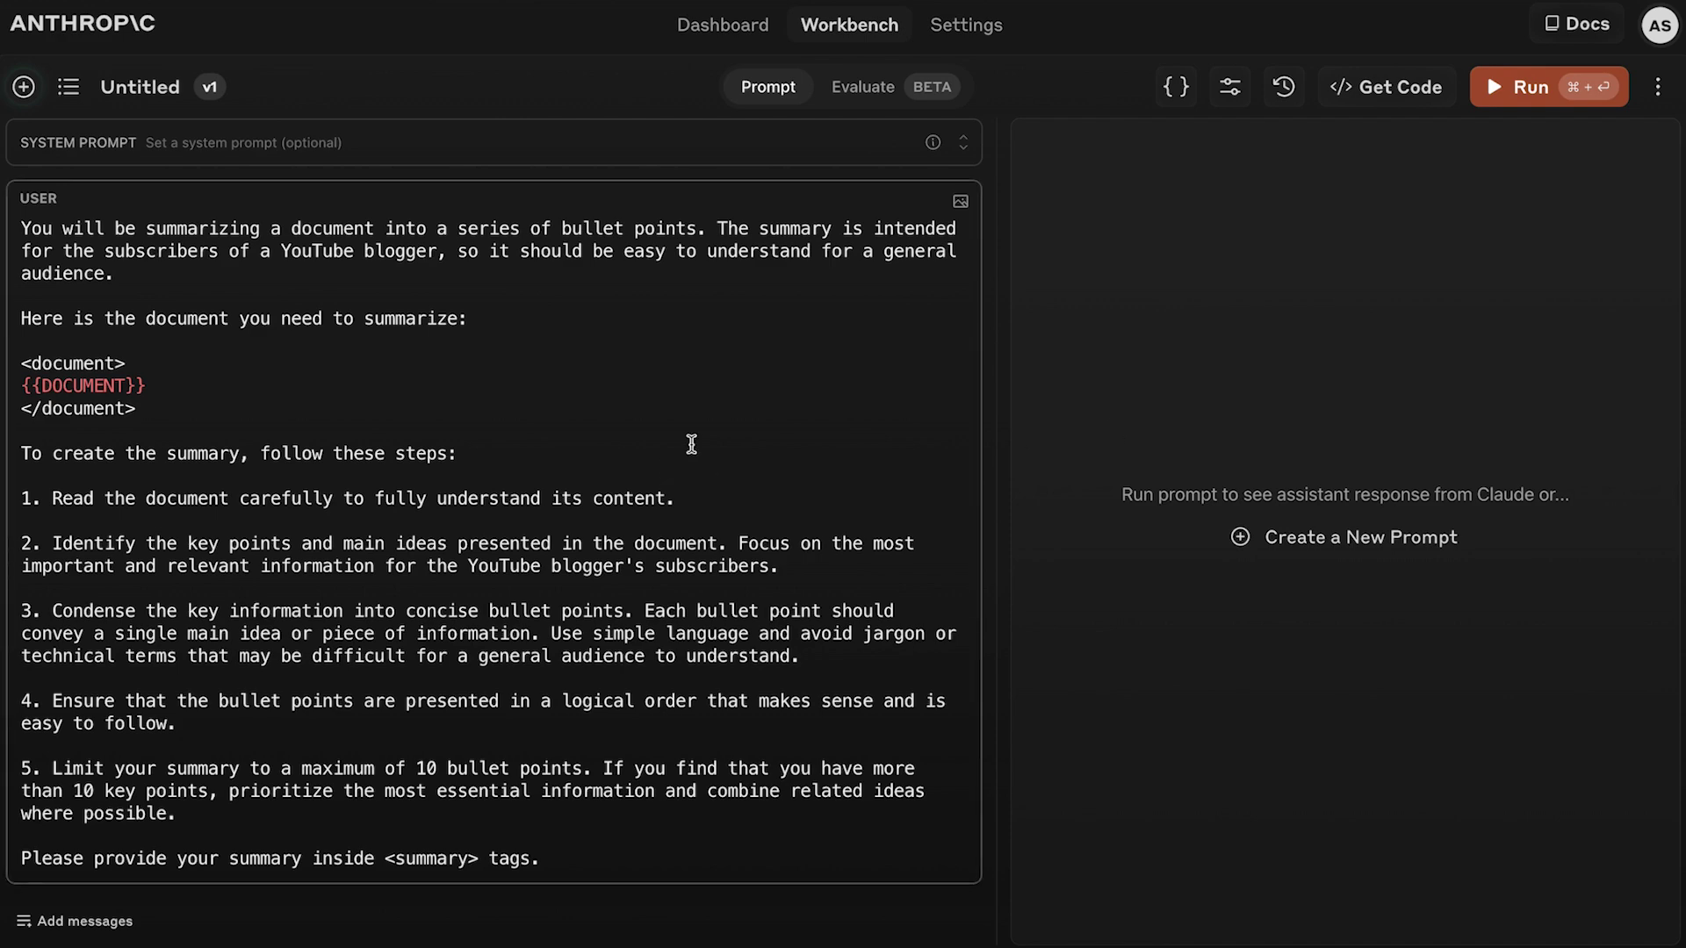
Step: Run the document summary prompt with the full text of OpenAI's "Extracting Concepts from GPT-4" page as the DOCUMENT value and read the response
left_click(1530, 91)
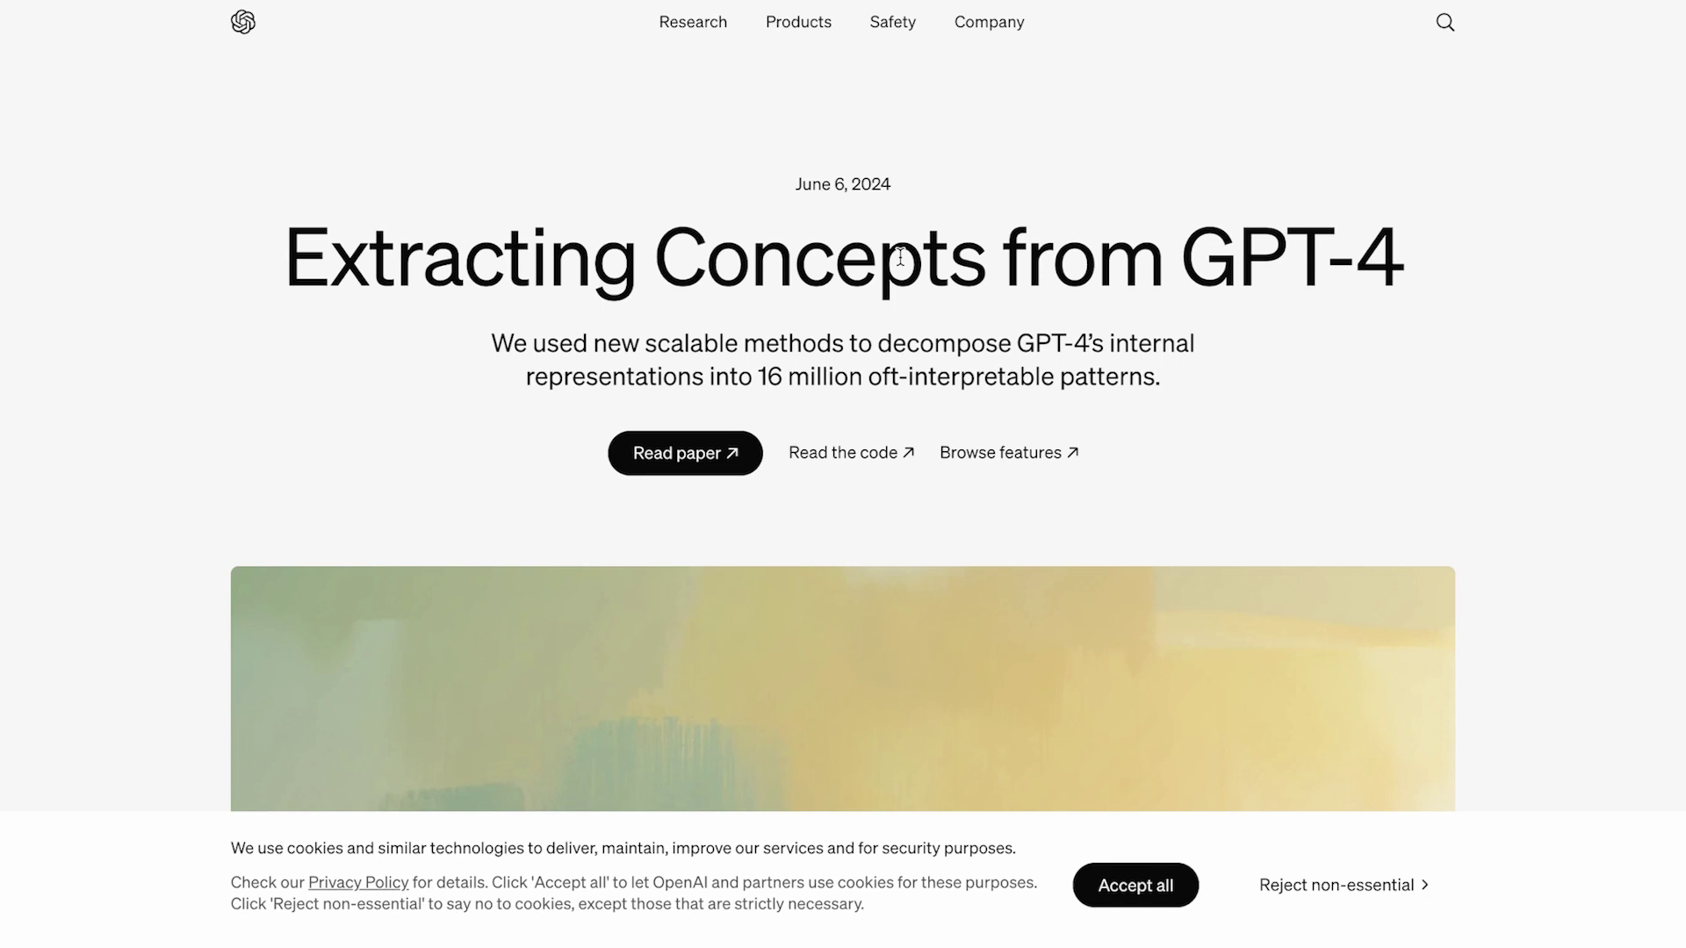
key("ctrl+a")
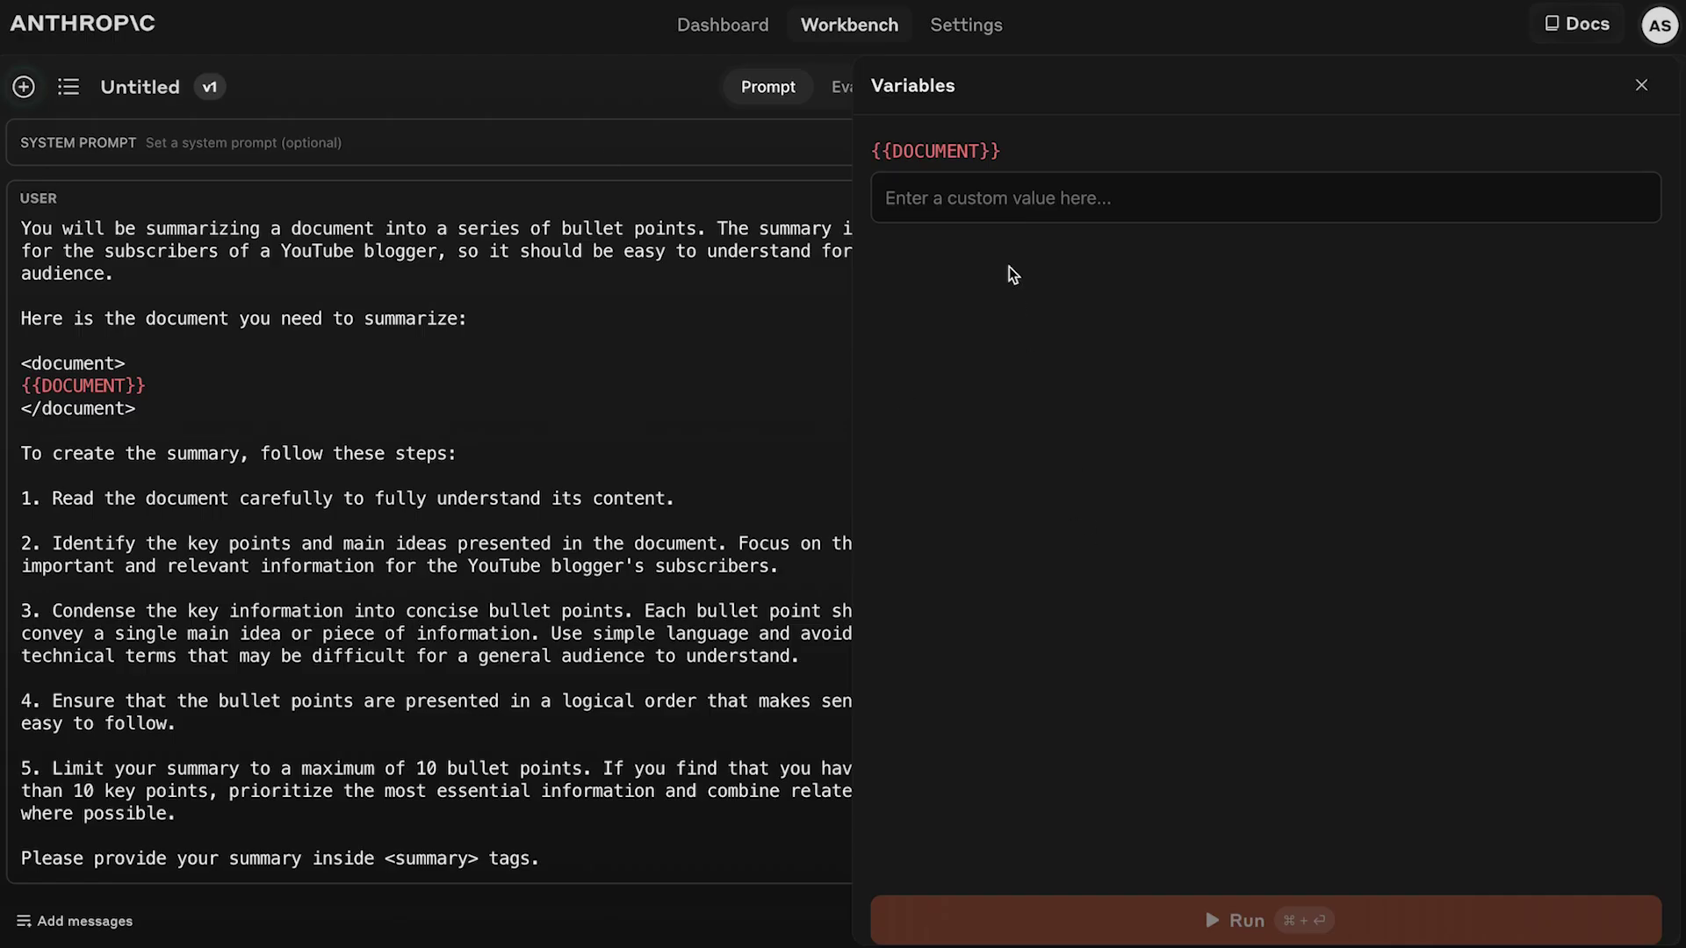
left_click(1024, 199)
key("super+v")
key("super+Return")
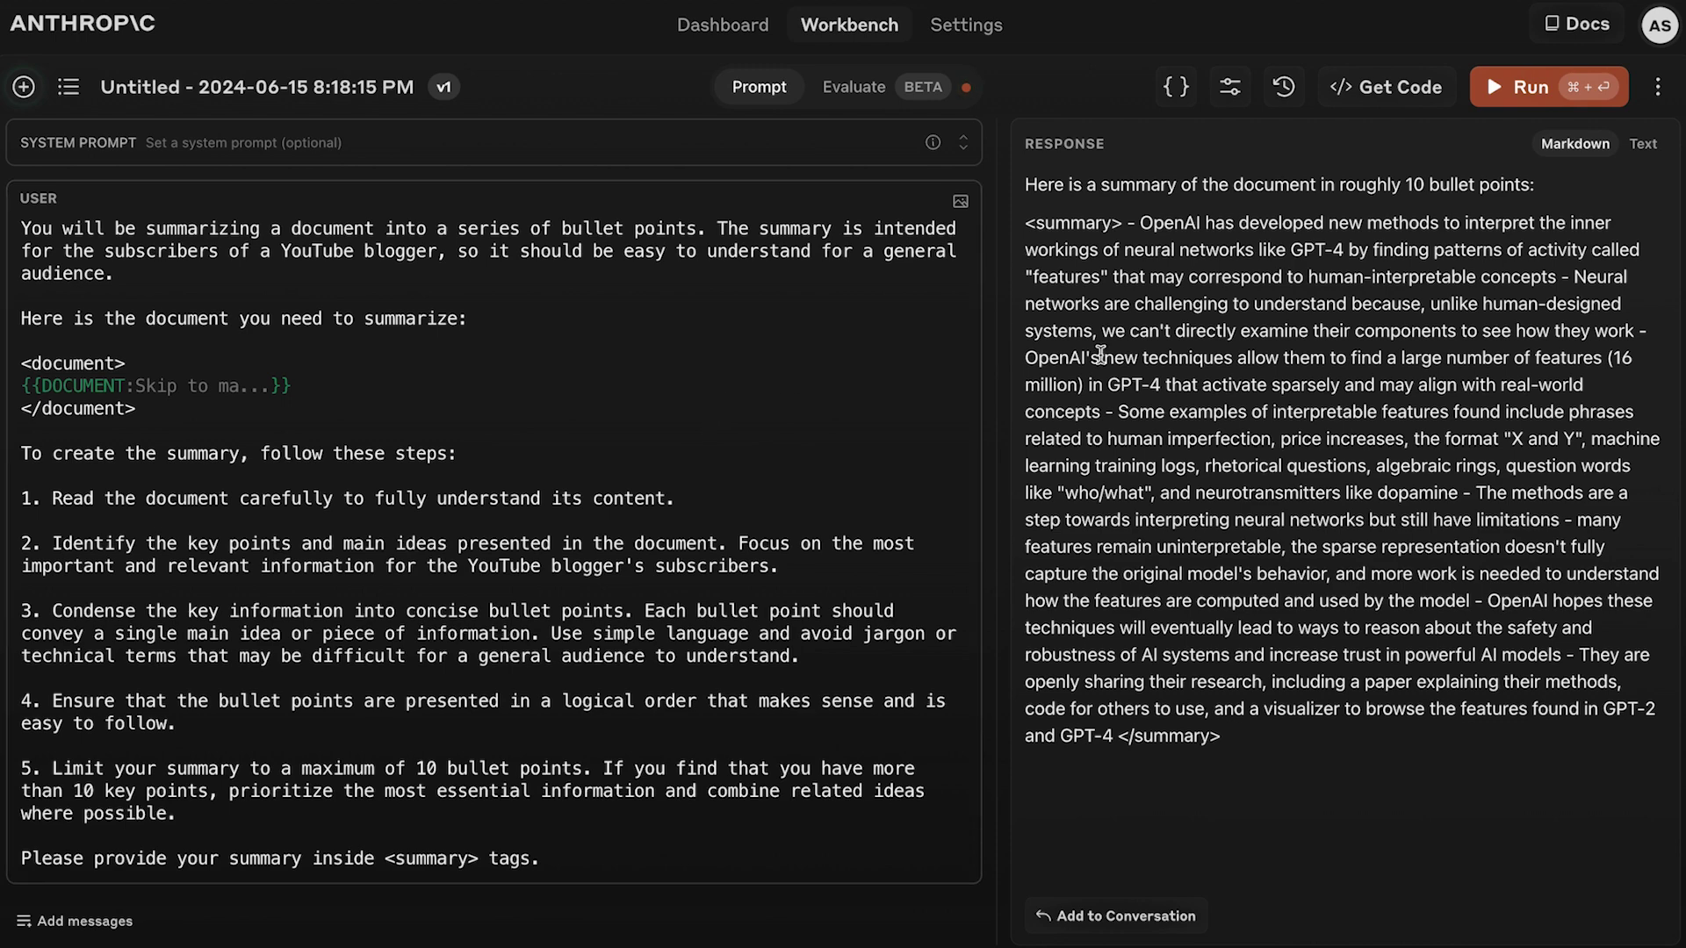
left_click_drag(1140, 223, 1267, 537)
left_click(1267, 538)
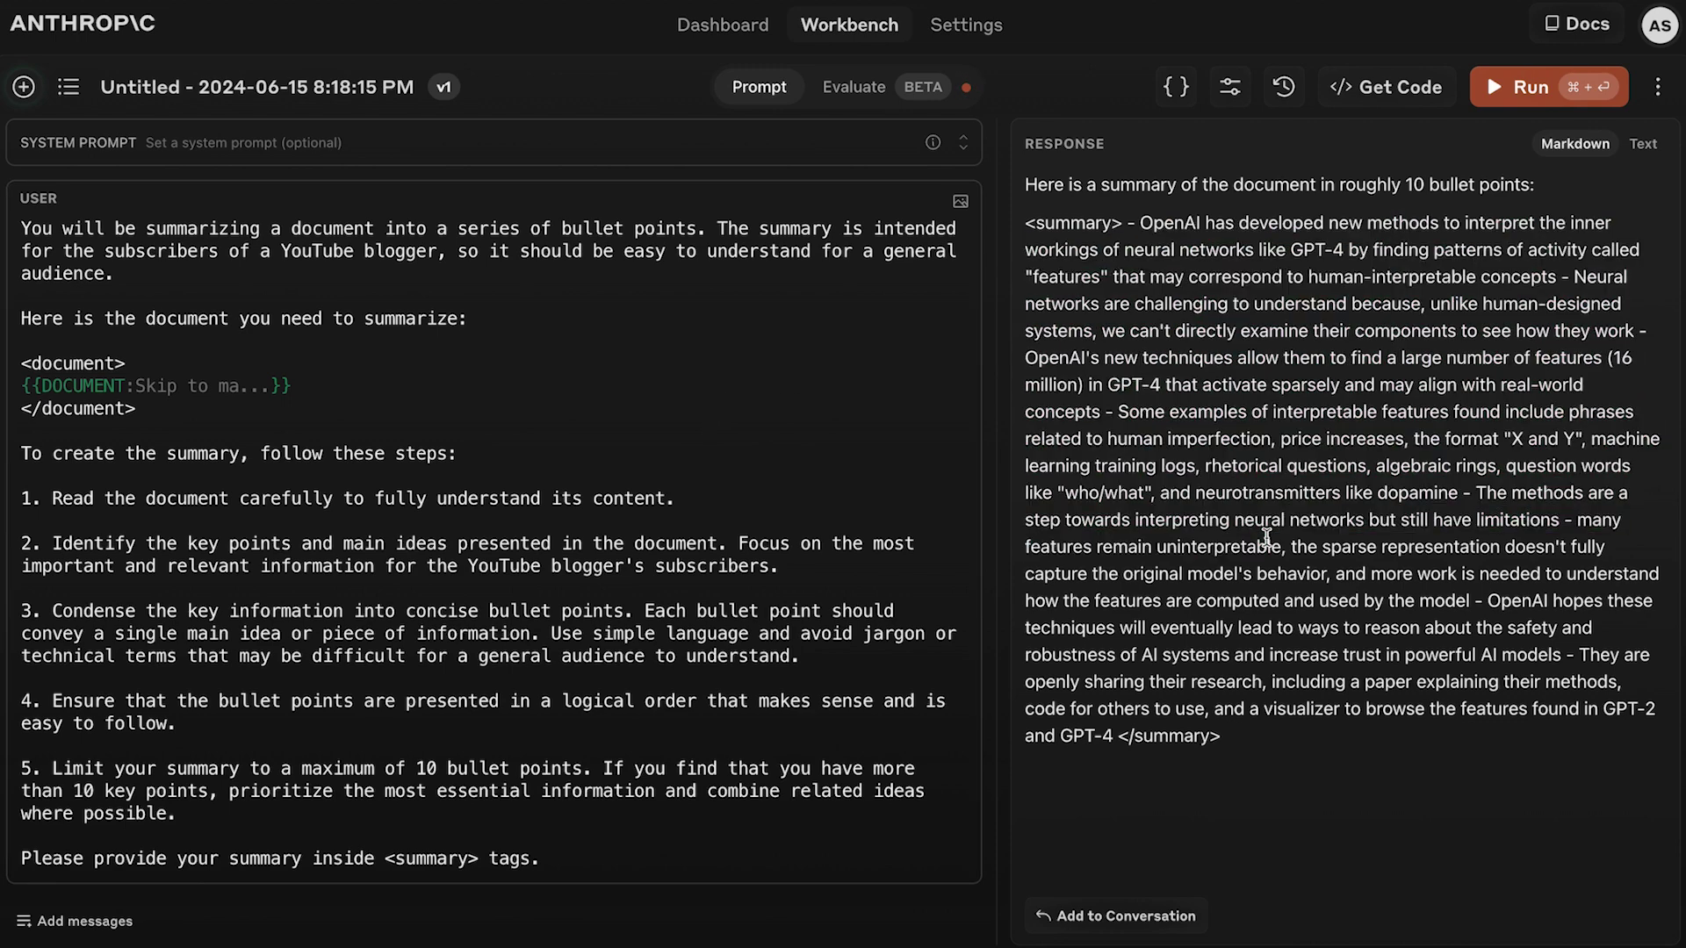